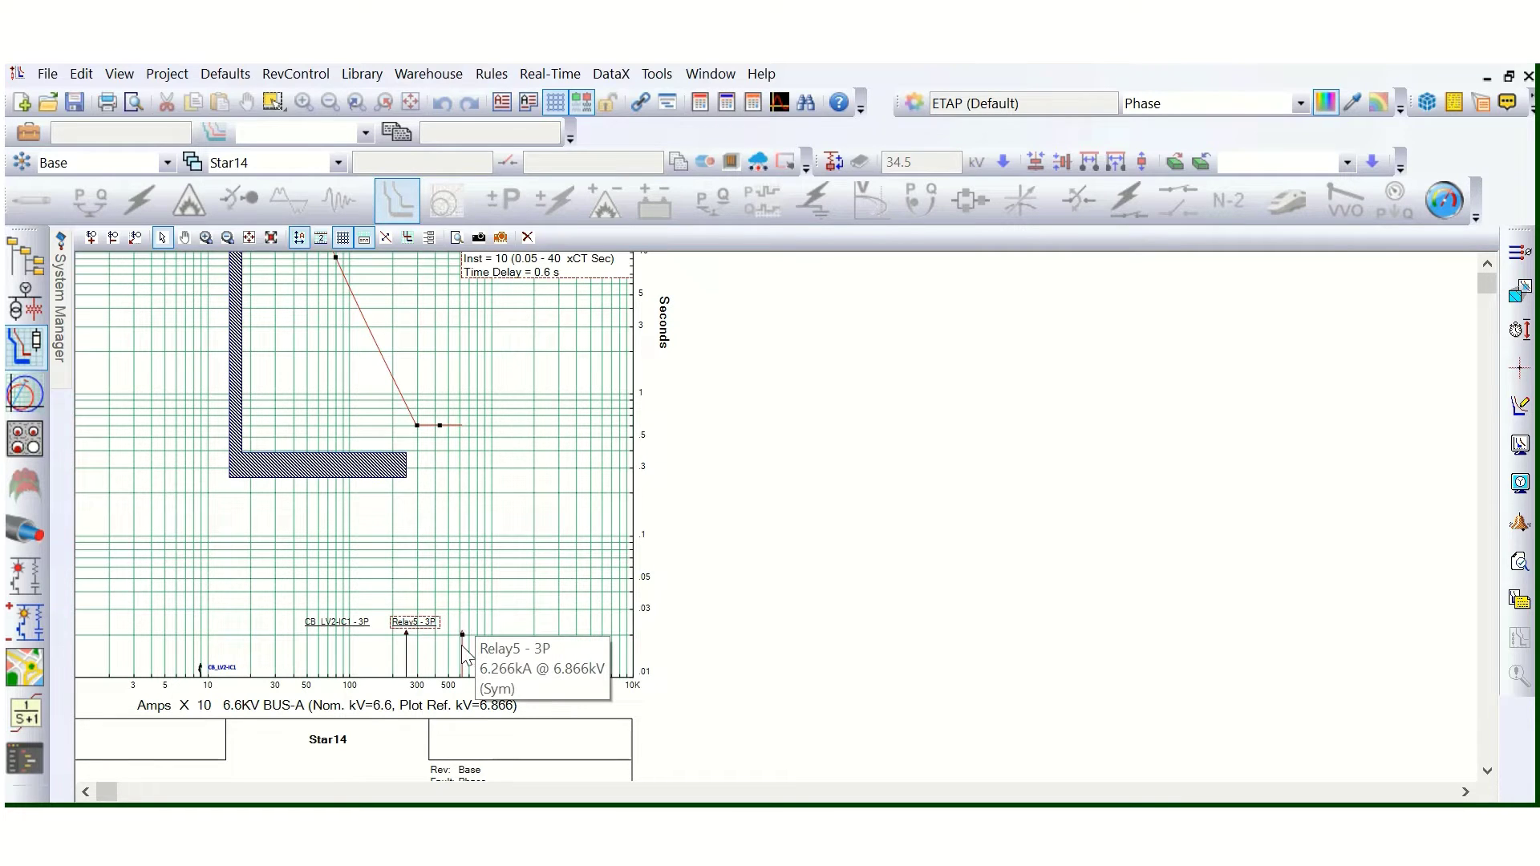
Move the Relay5 label right and show its setting, 6.266kA @ 6.866kV
{"action": "left_click", "coordinate": [463, 636]}
{"action": "left_click_drag", "start_coordinate": [479, 622], "coordinate": [499, 633]}
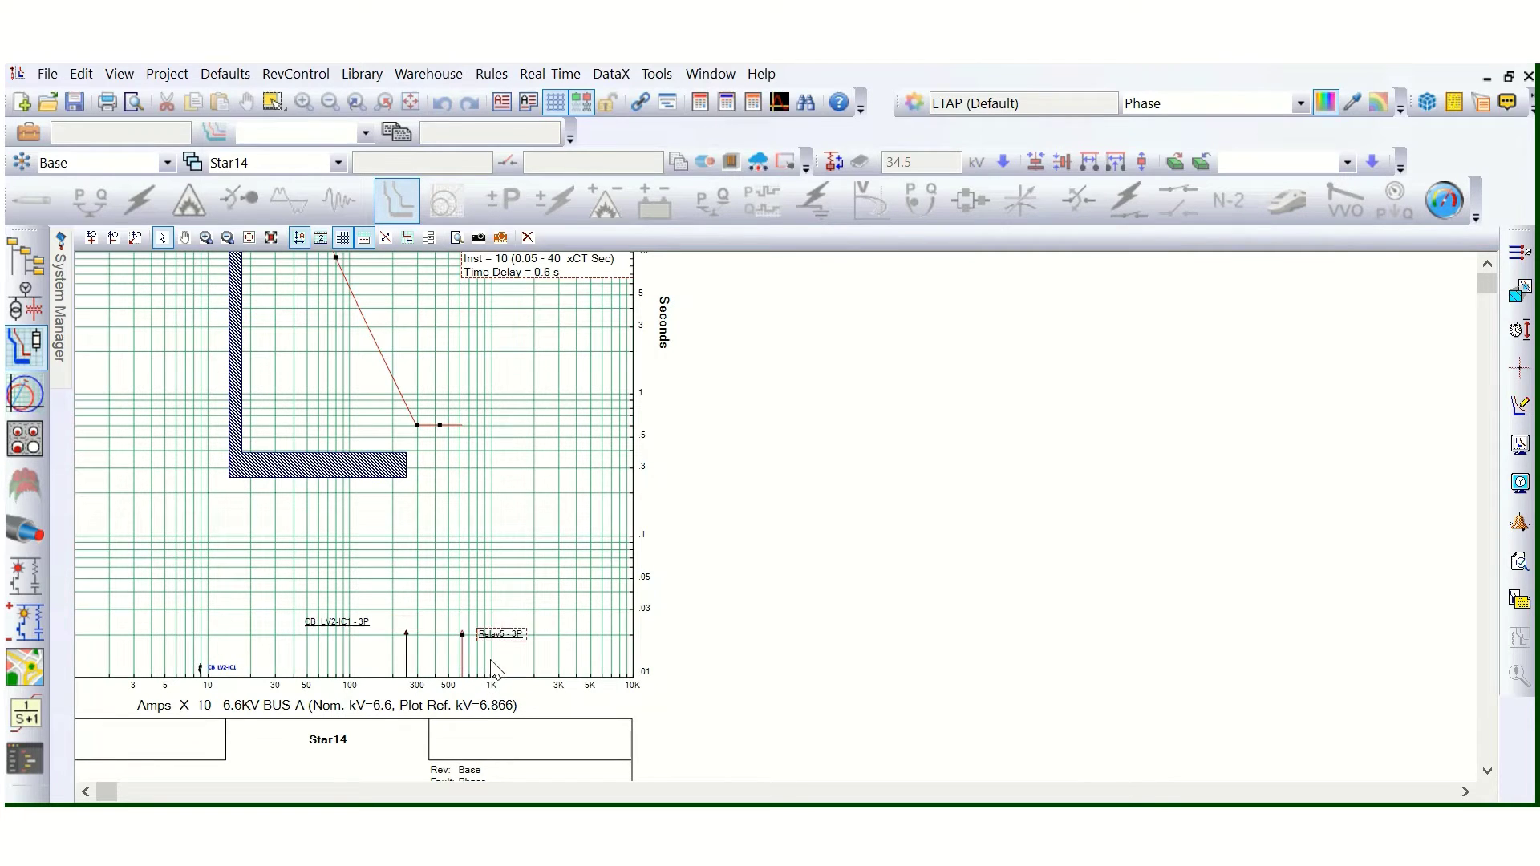
{"action": "scroll", "coordinate": [493, 665], "scroll_direction": "up", "scroll_amount": 2}
{"action": "right_click", "coordinate": [498, 624]}
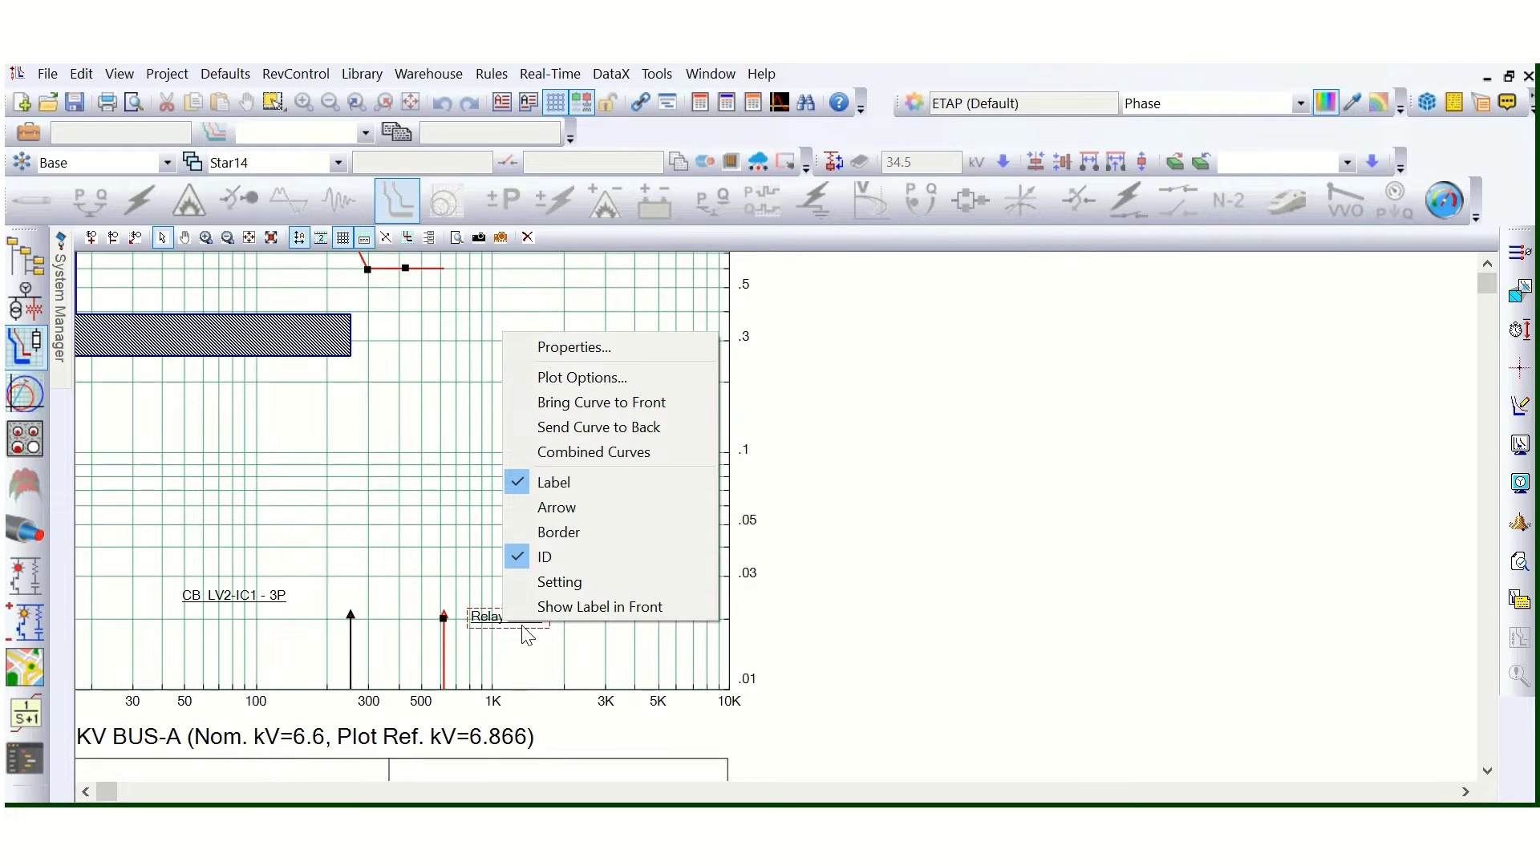
{"action": "left_click", "coordinate": [536, 583]}
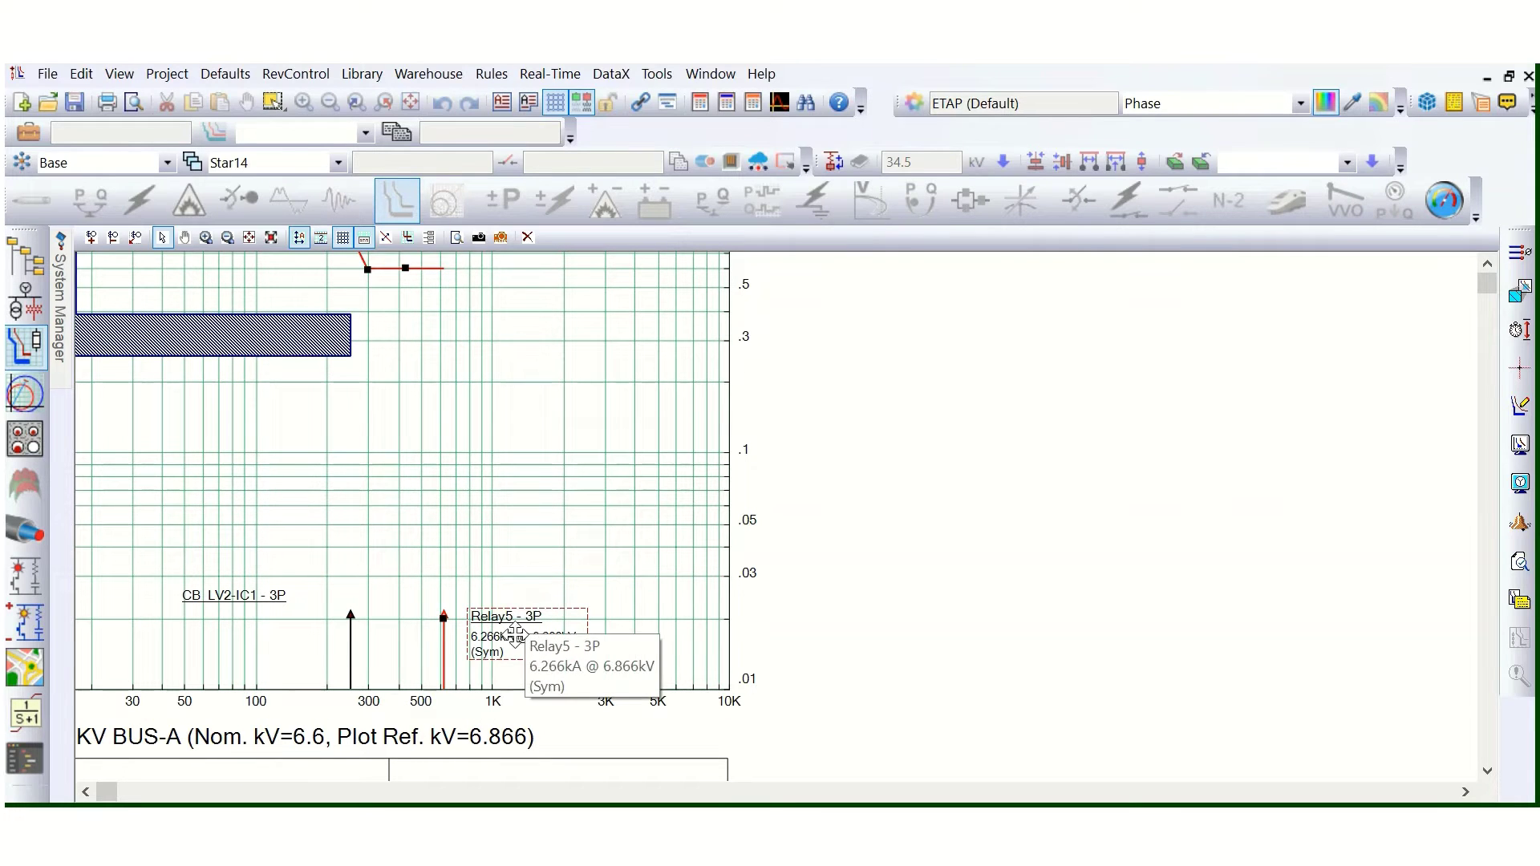
Add a border and a leader arrow to the Relay5 label
{"action": "right_click", "coordinate": [517, 630]}
{"action": "left_click", "coordinate": [569, 545]}
{"action": "right_click", "coordinate": [533, 634]}
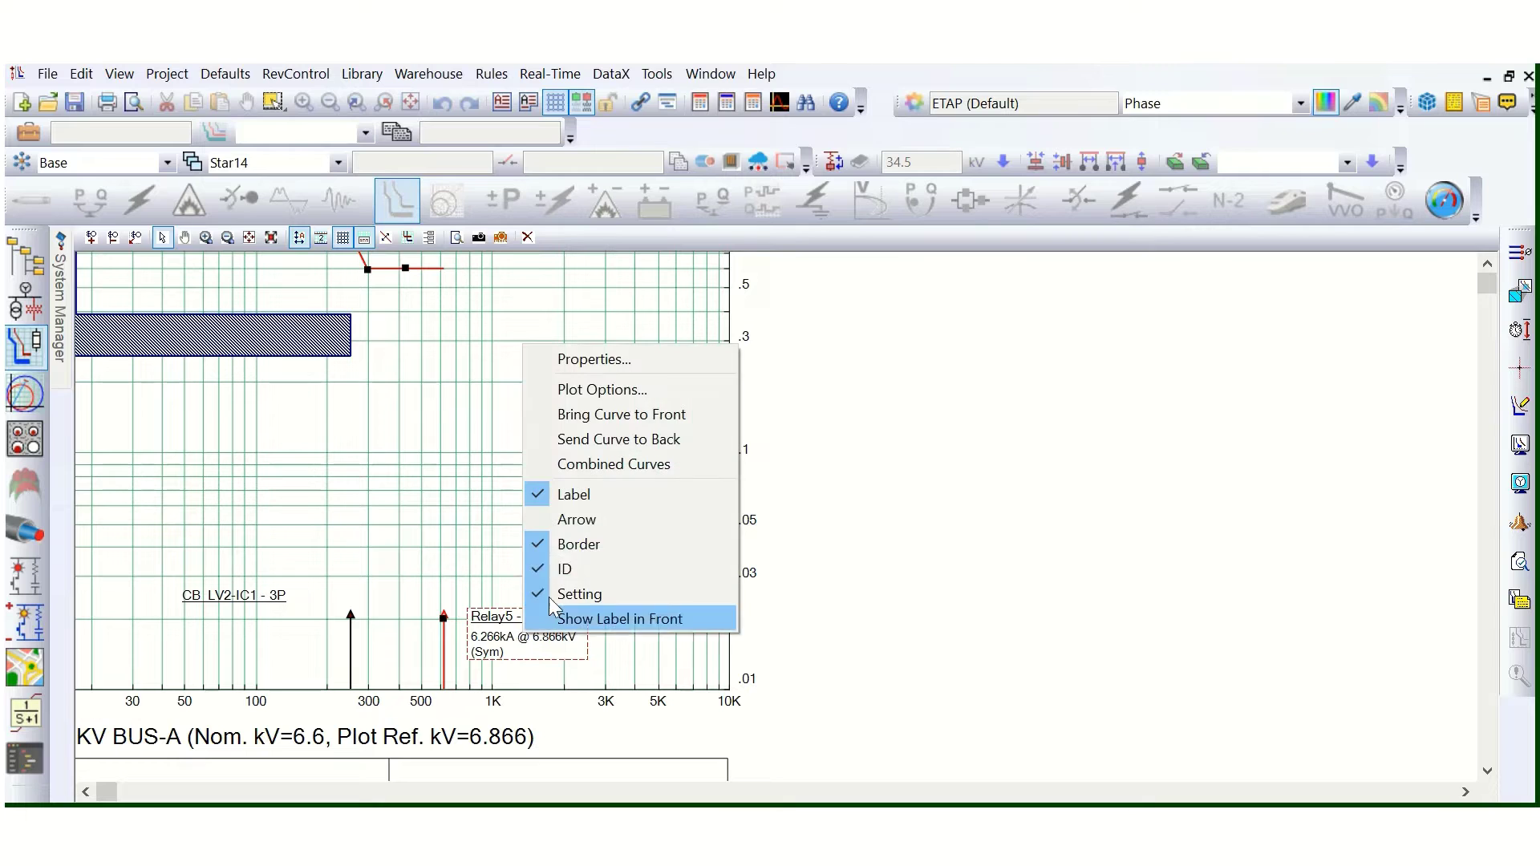
{"action": "left_click", "coordinate": [573, 520]}
Place the Relay5 label up and right of its curve, then deselect it
{"action": "left_click_drag", "start_coordinate": [560, 611], "coordinate": [617, 580]}
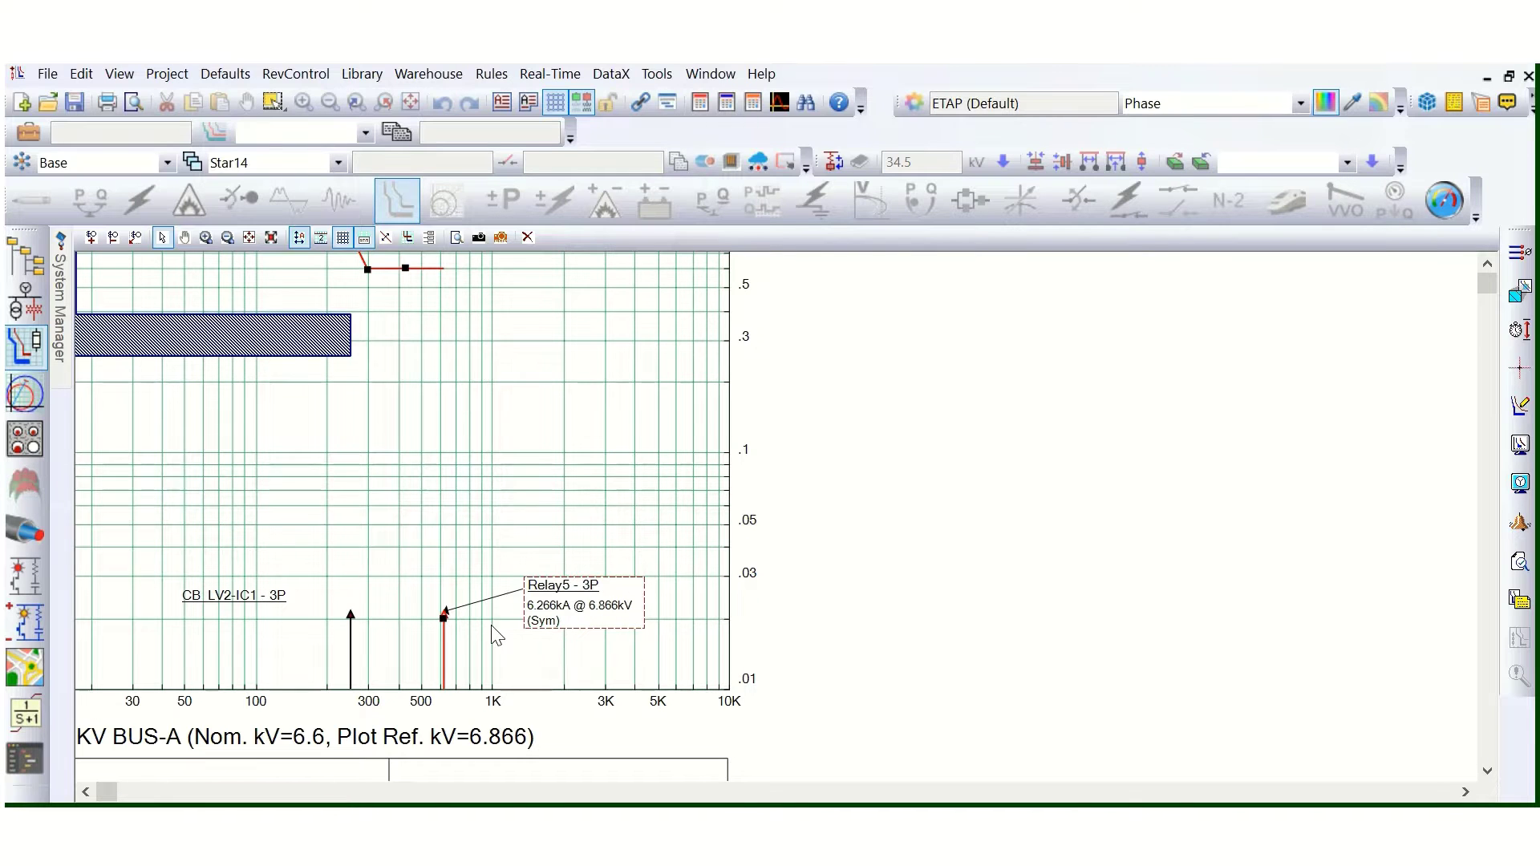
{"action": "scroll", "coordinate": [491, 637], "scroll_direction": "up", "scroll_amount": 4}
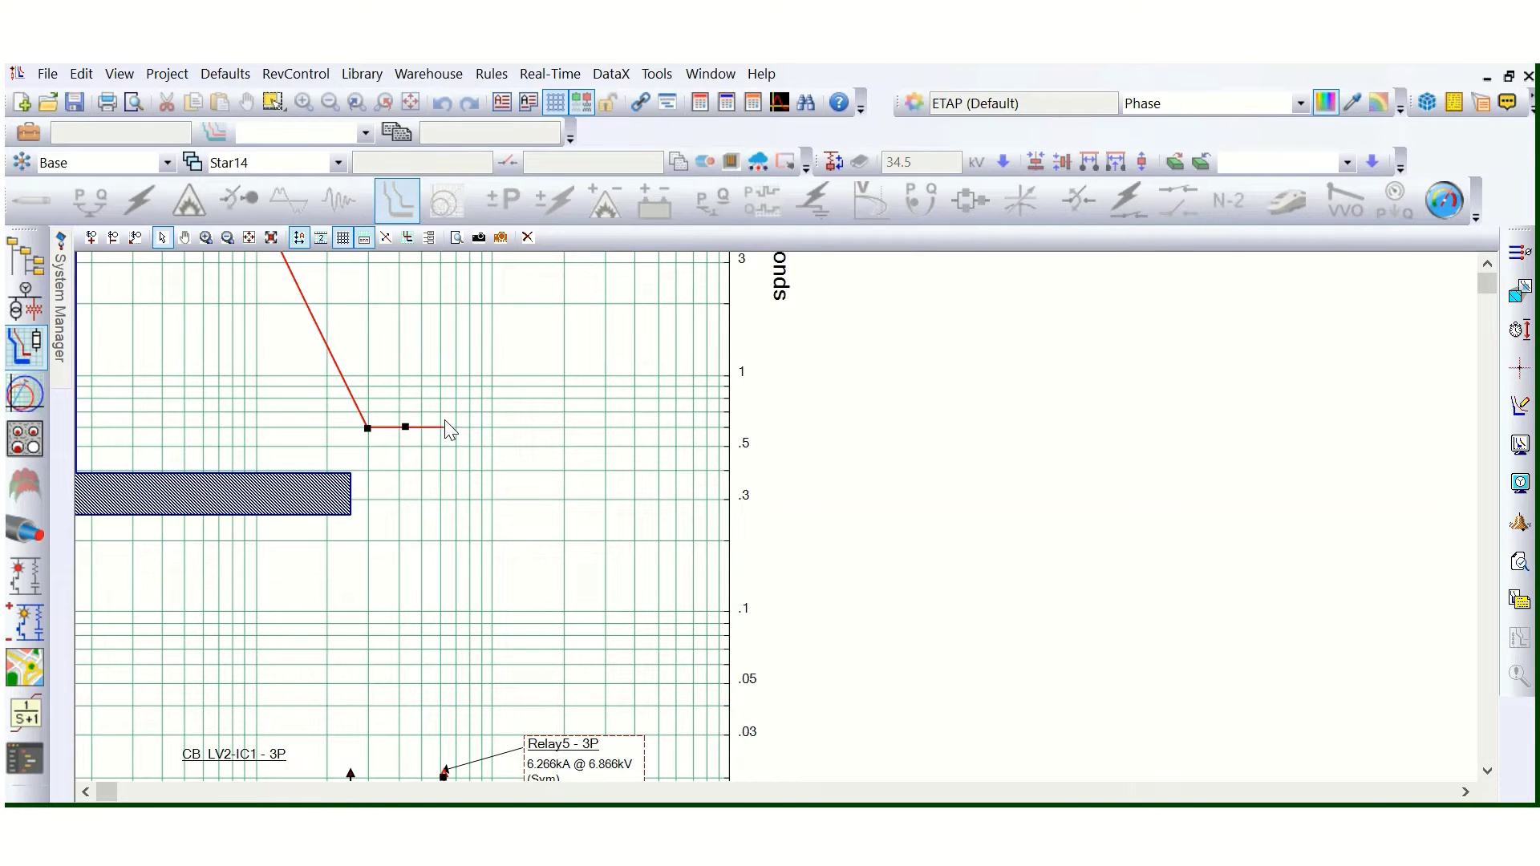
{"action": "left_click", "coordinate": [555, 516]}
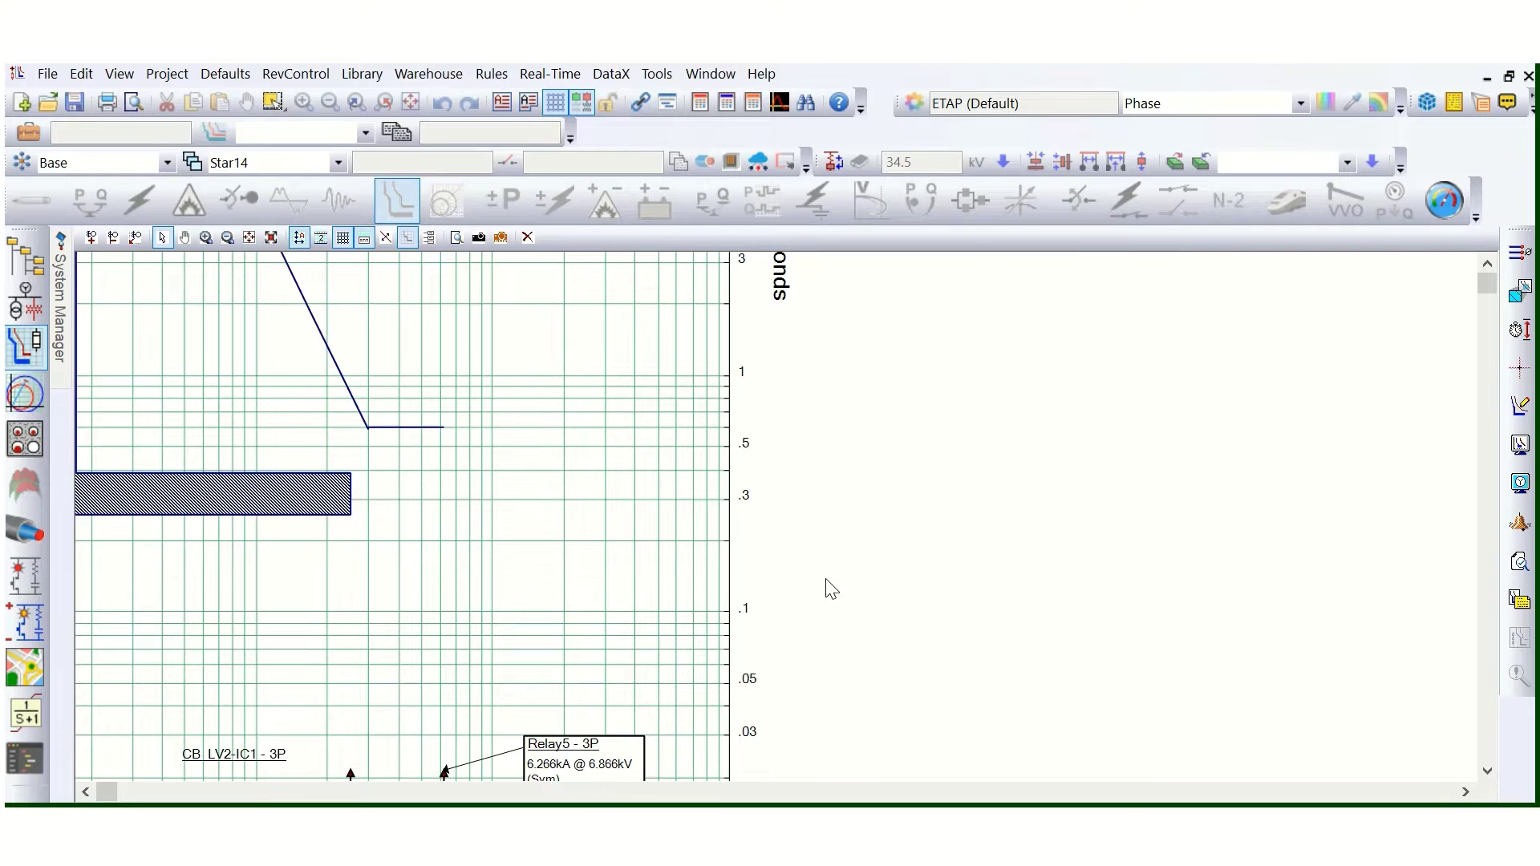
{"action": "scroll", "coordinate": [951, 609], "scroll_direction": "down", "scroll_amount": 3}
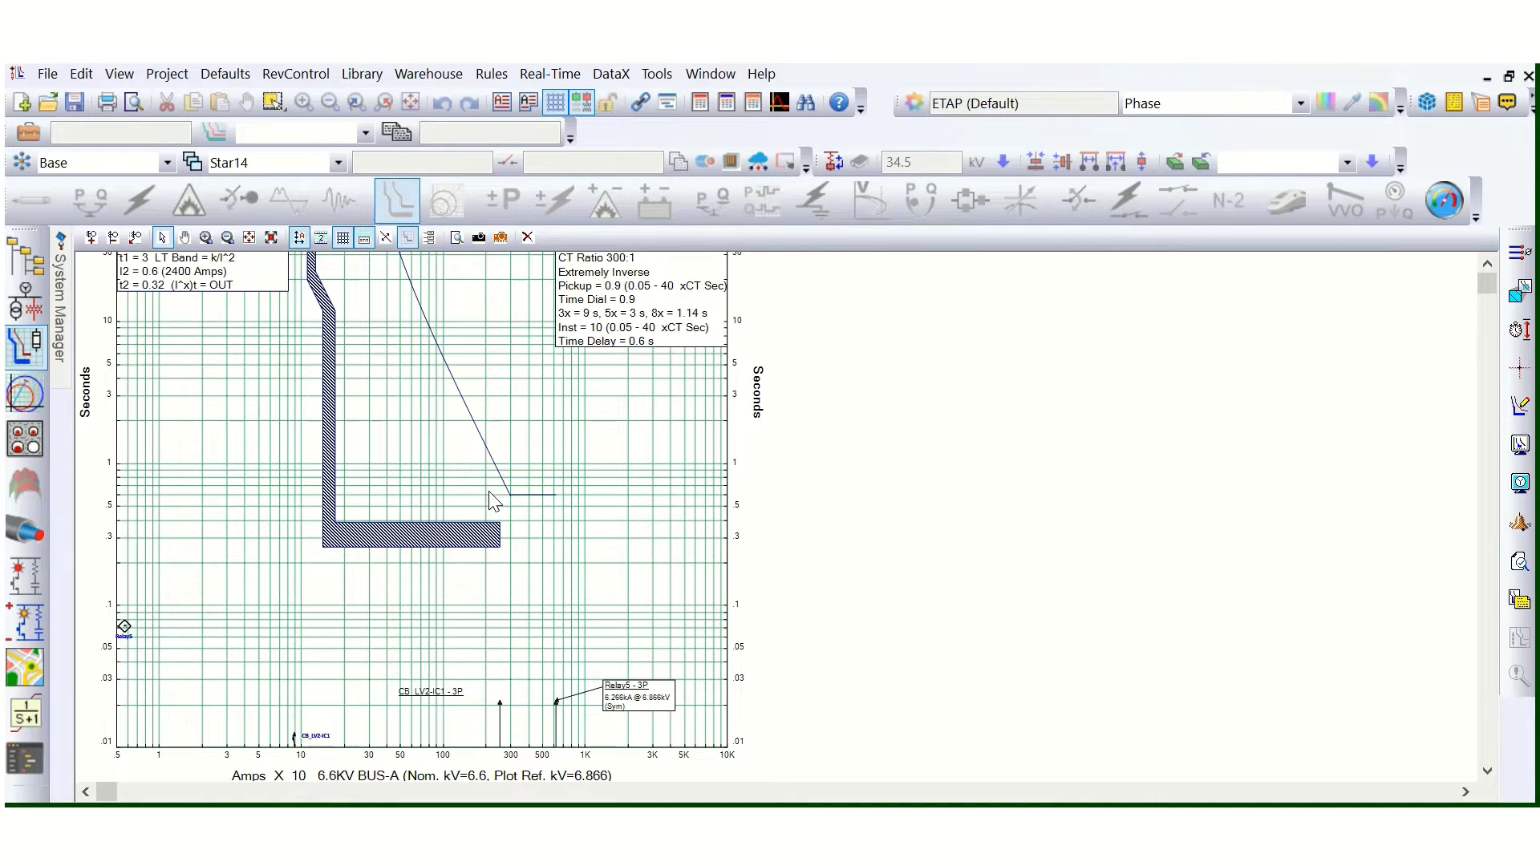
Back on the one-line diagram, run short-circuit to update the TCC clipping currents
{"action": "left_click", "coordinate": [27, 304]}
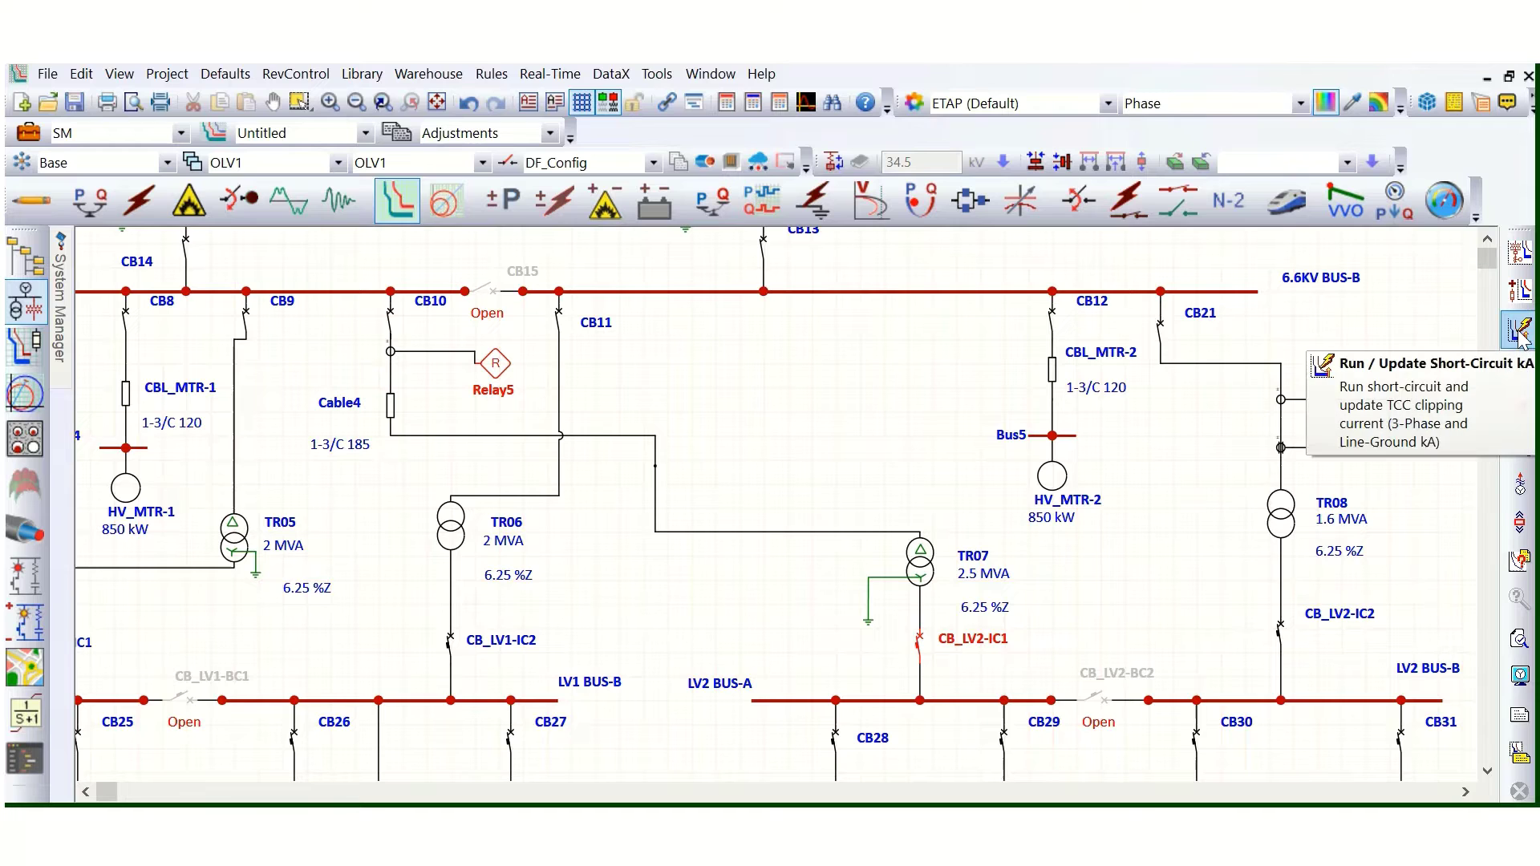
{"action": "left_click", "coordinate": [1519, 335]}
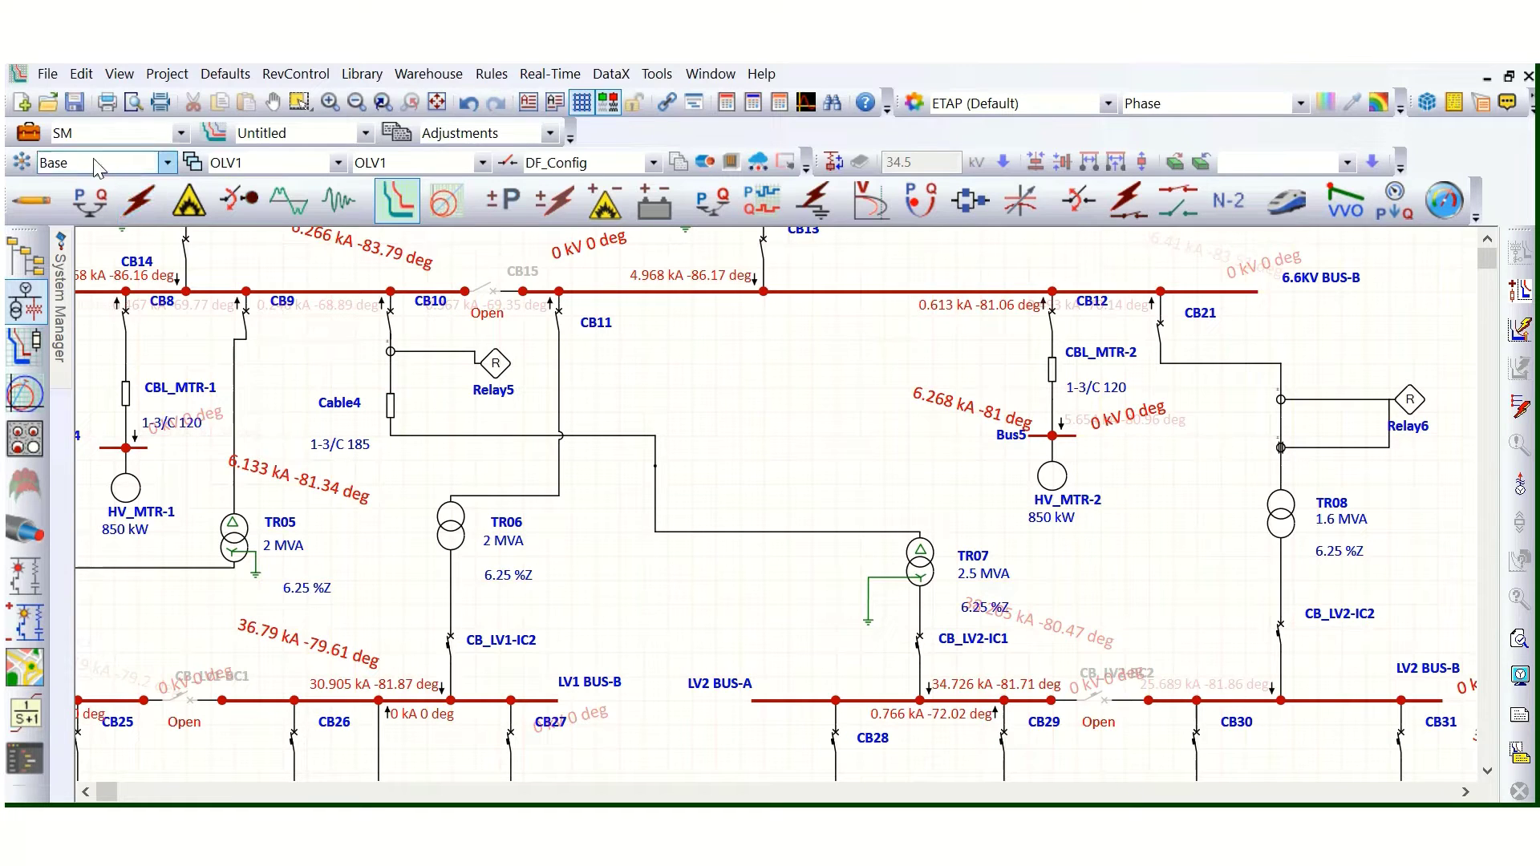
{"action": "left_click", "coordinate": [28, 133]}
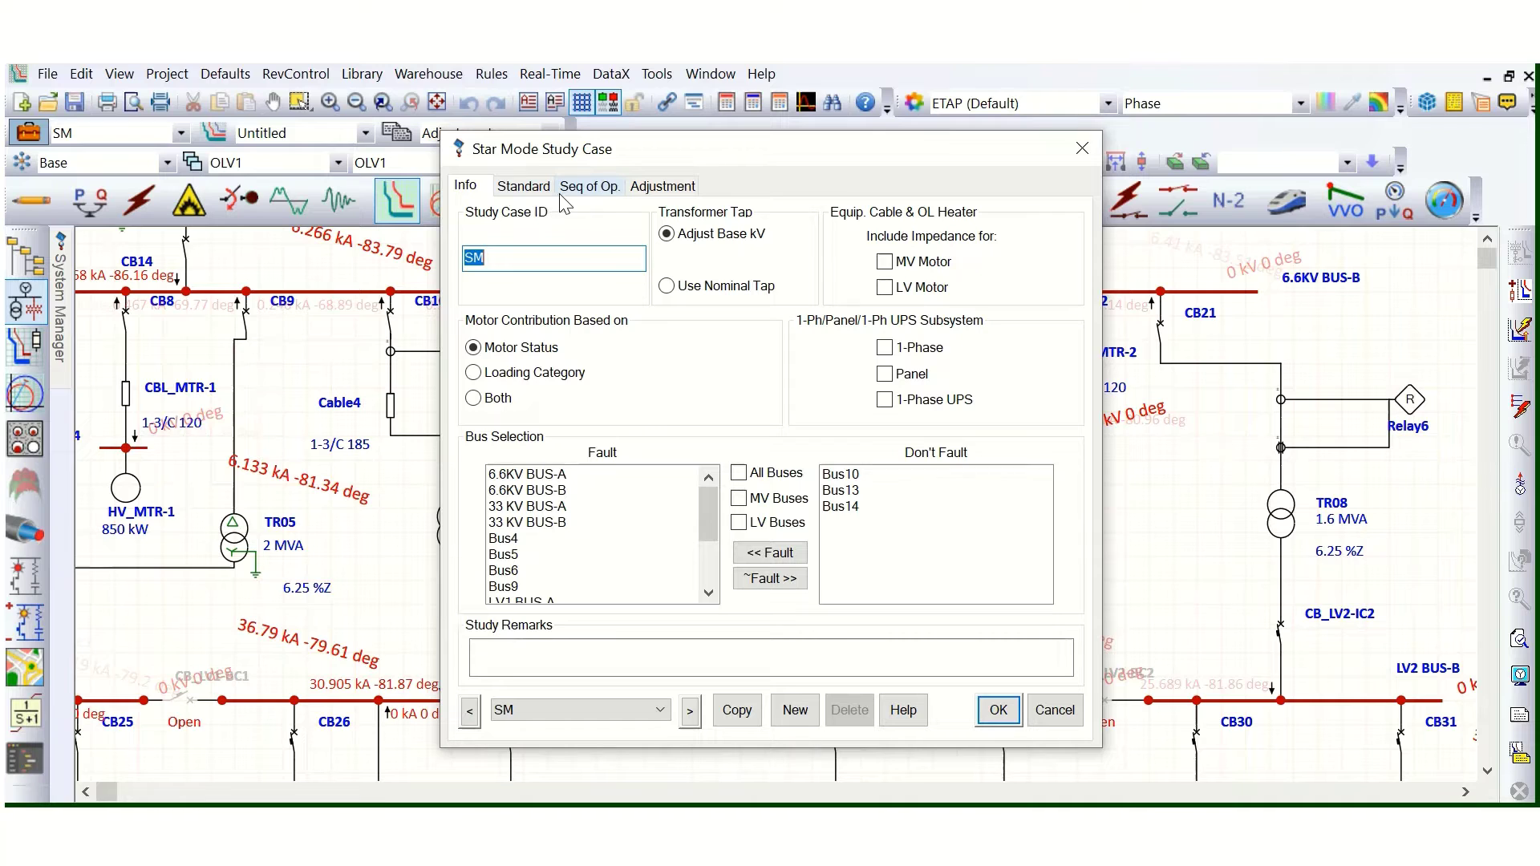
{"action": "left_click", "coordinate": [529, 189]}
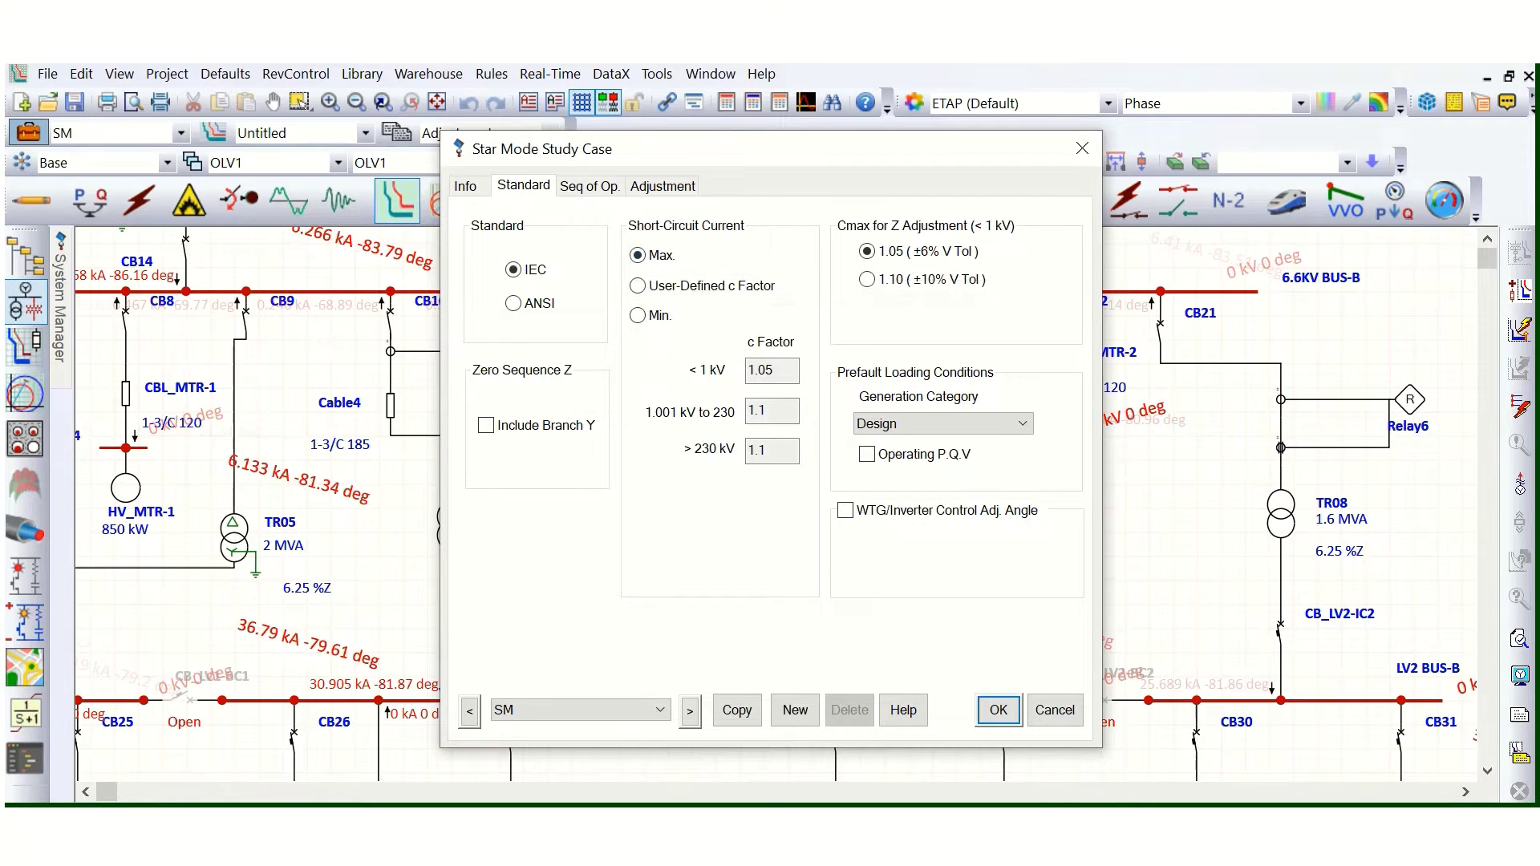
{"action": "left_click", "coordinate": [998, 710]}
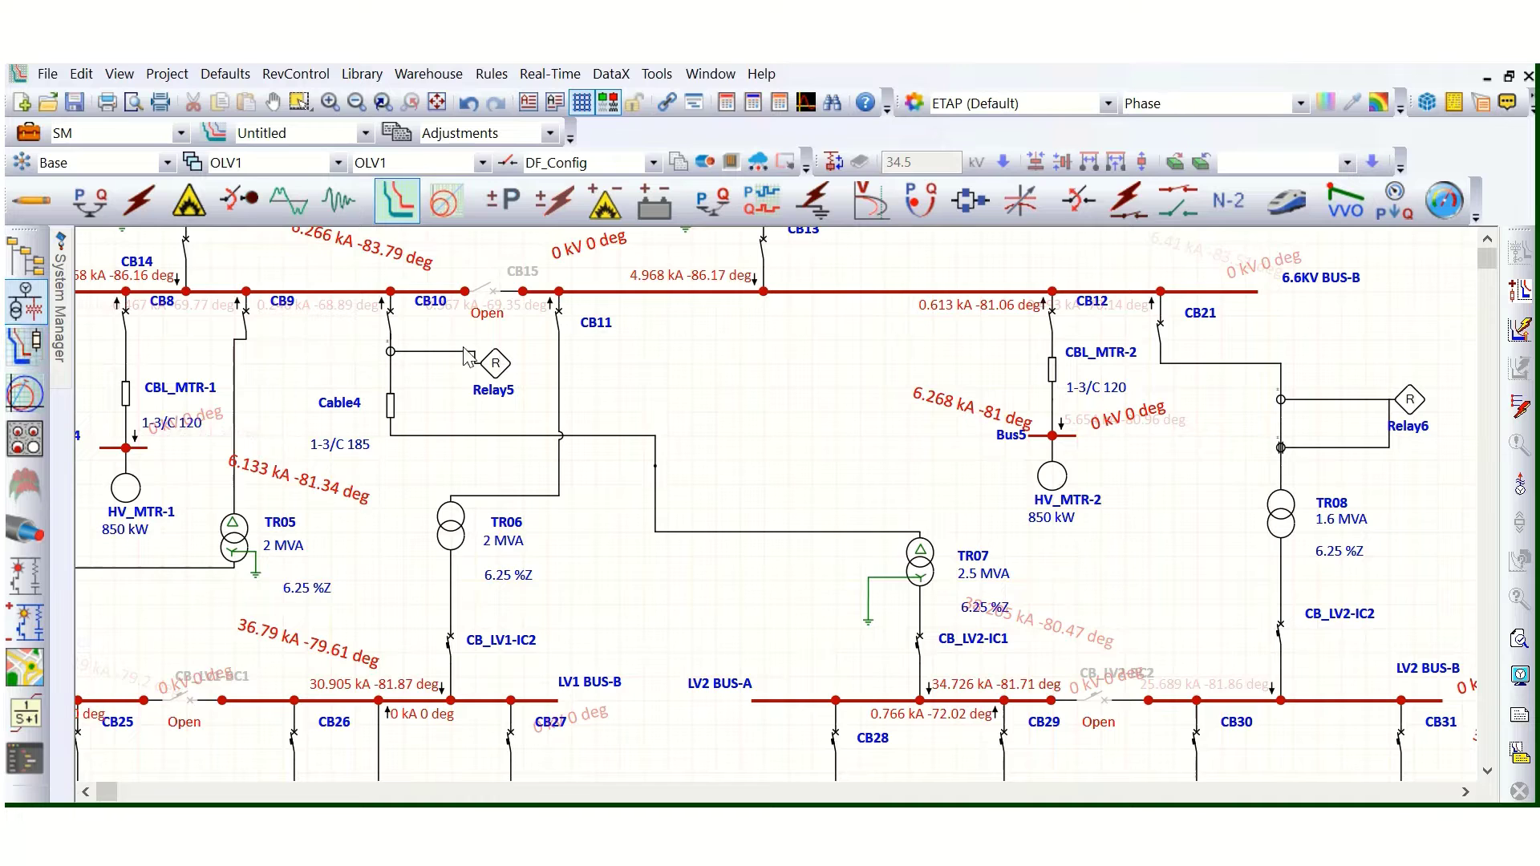
In Relay5's TCC kA tab, verify the 3-Phase clipping of 6.27 kA at 6.866 kV base
{"action": "left_click", "coordinate": [497, 368]}
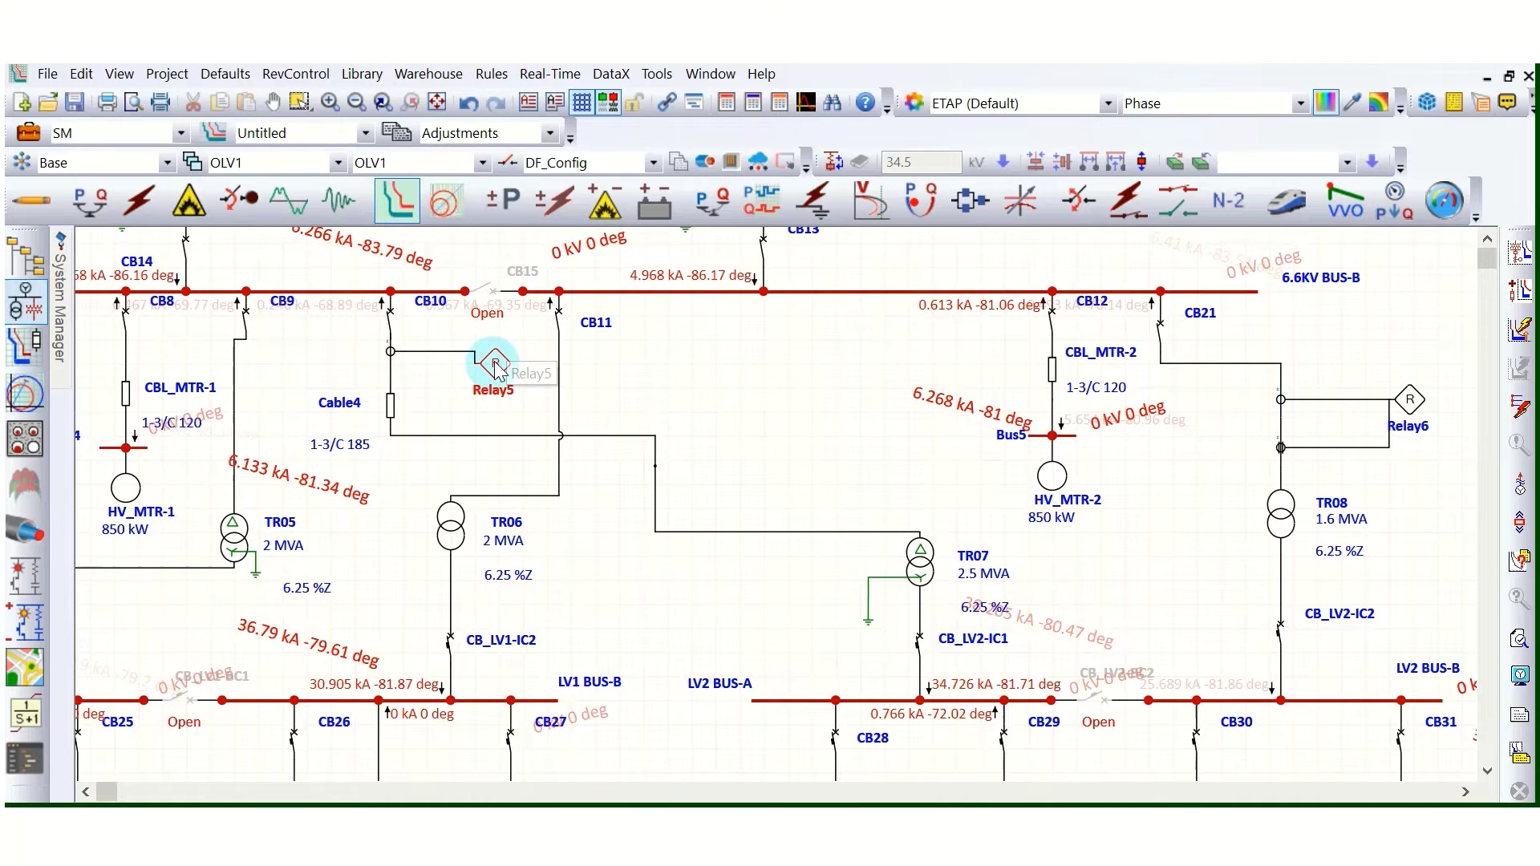
{"action": "double_click", "coordinate": [497, 368]}
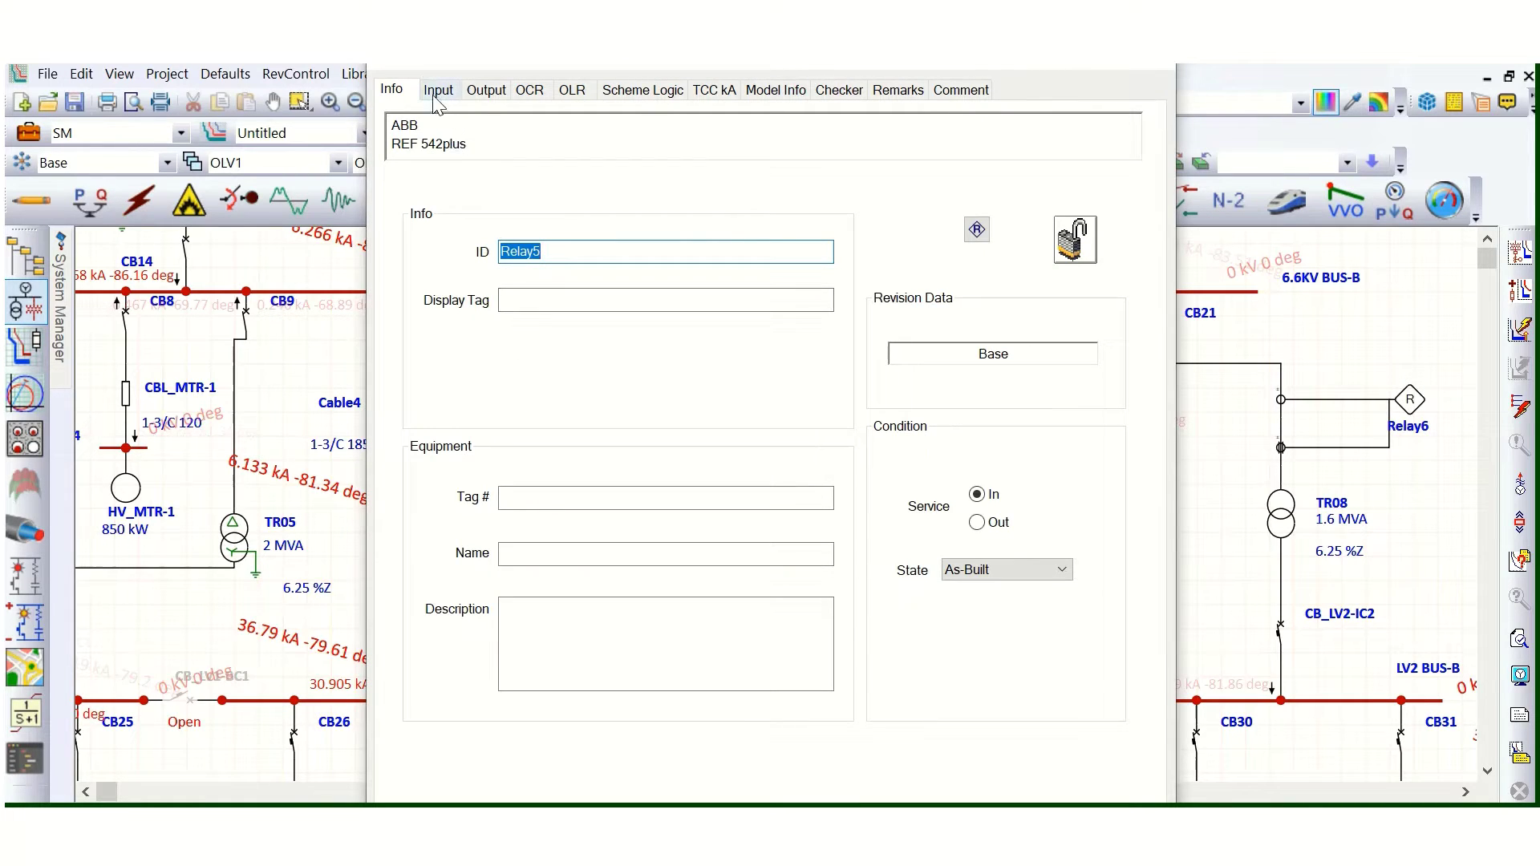
{"action": "left_click", "coordinate": [716, 90]}
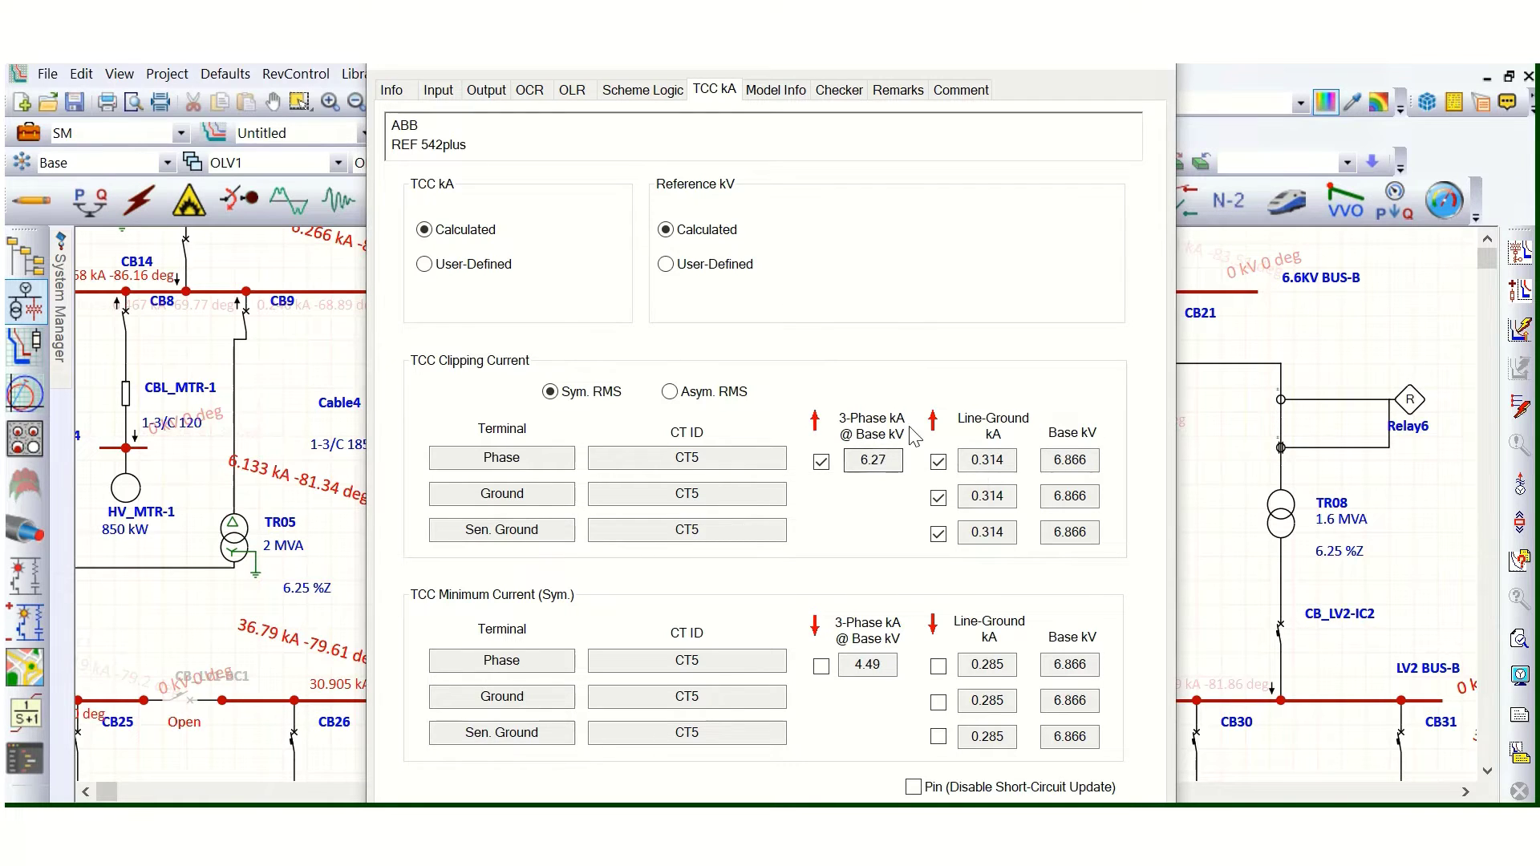
{"action": "left_click_drag", "start_coordinate": [896, 460], "coordinate": [863, 464]}
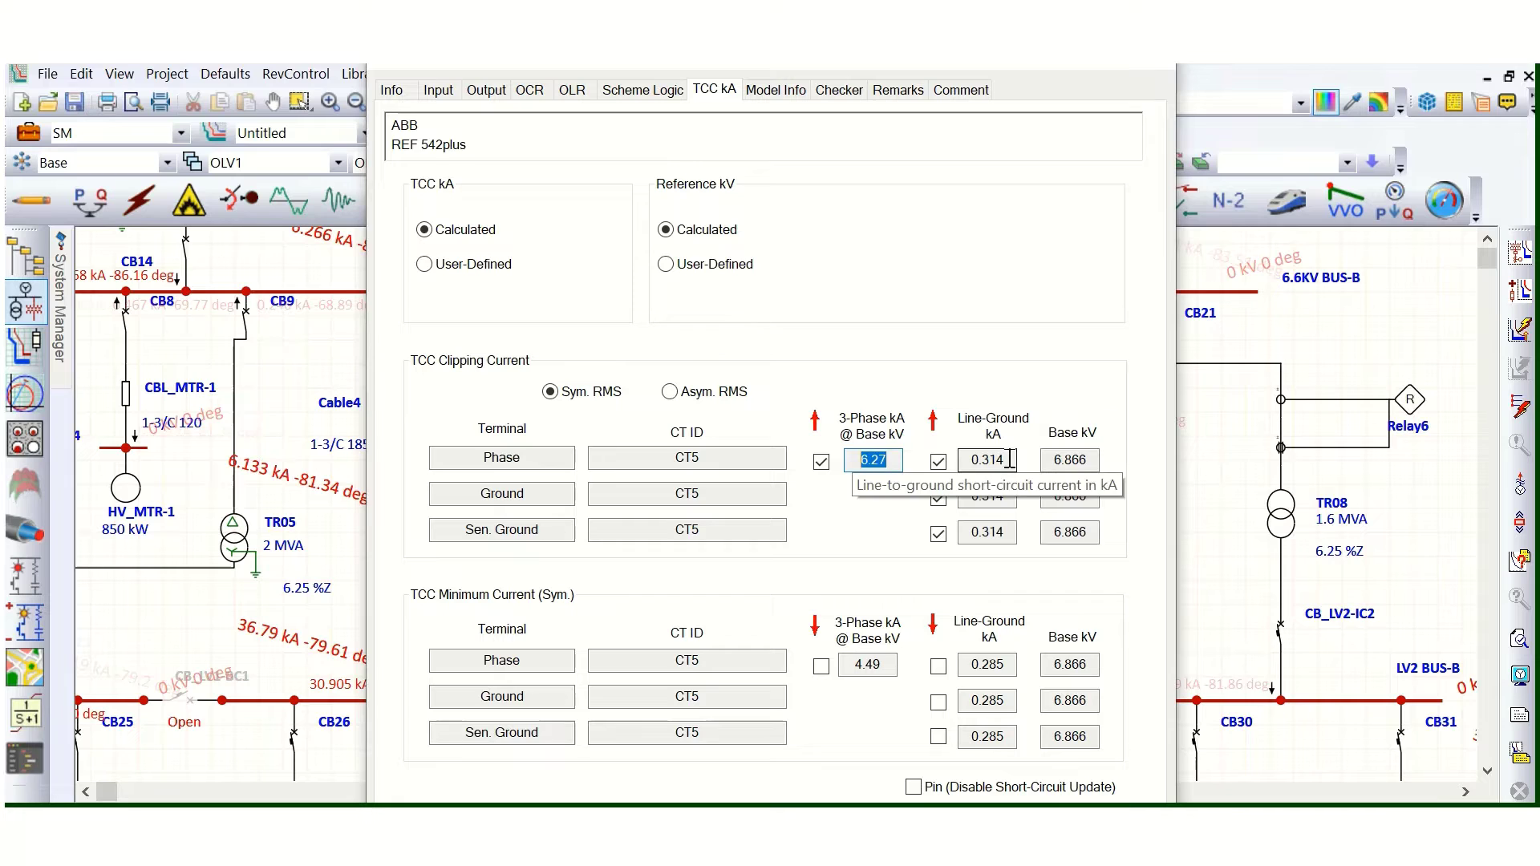
{"action": "left_click", "coordinate": [1092, 461]}
{"action": "left_click", "coordinate": [852, 460]}
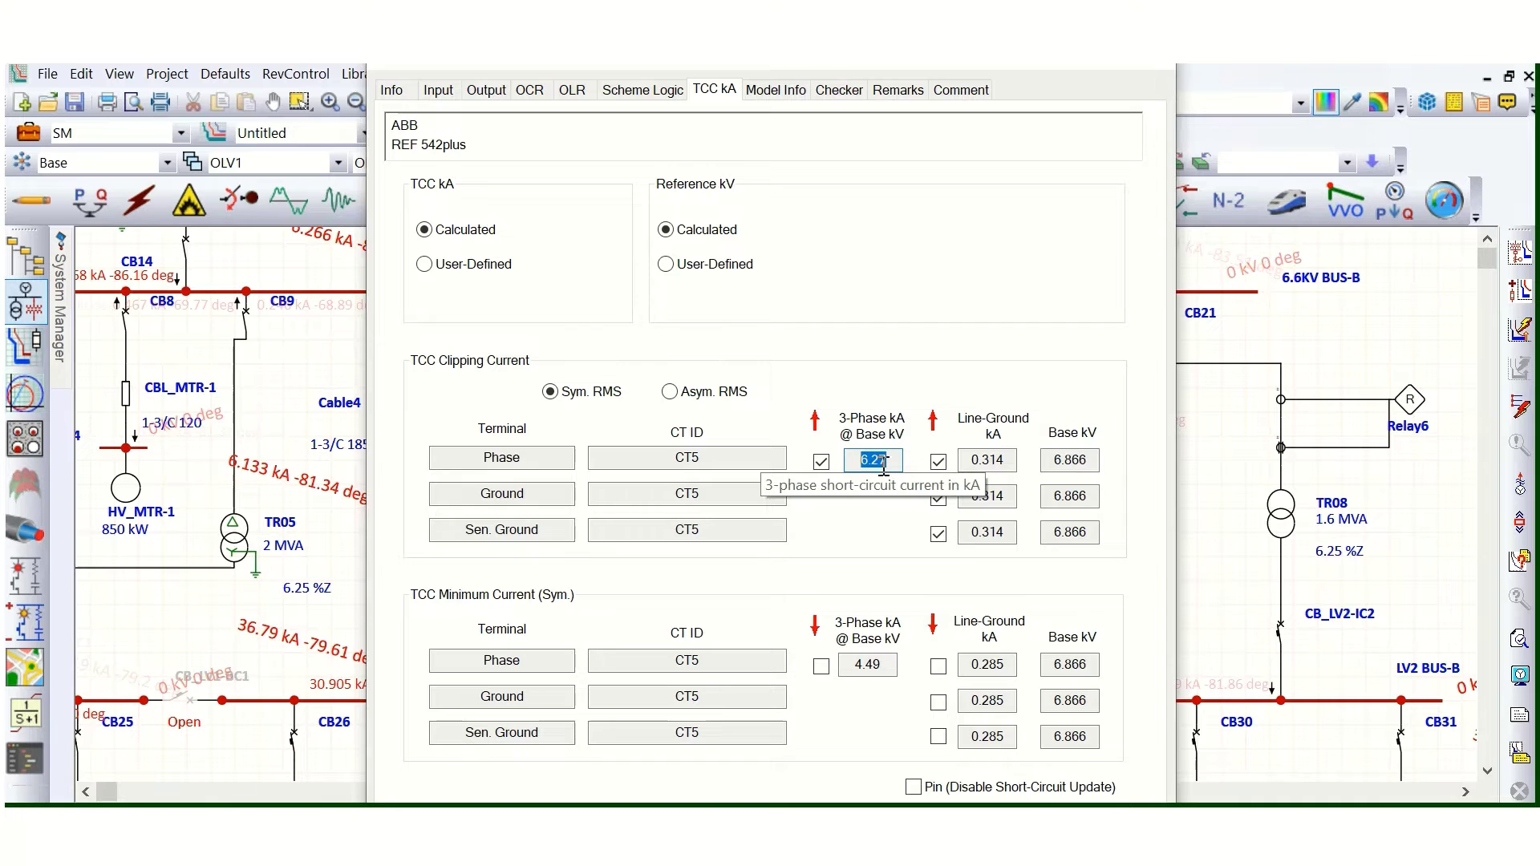
{"action": "key", "text": "Escape"}
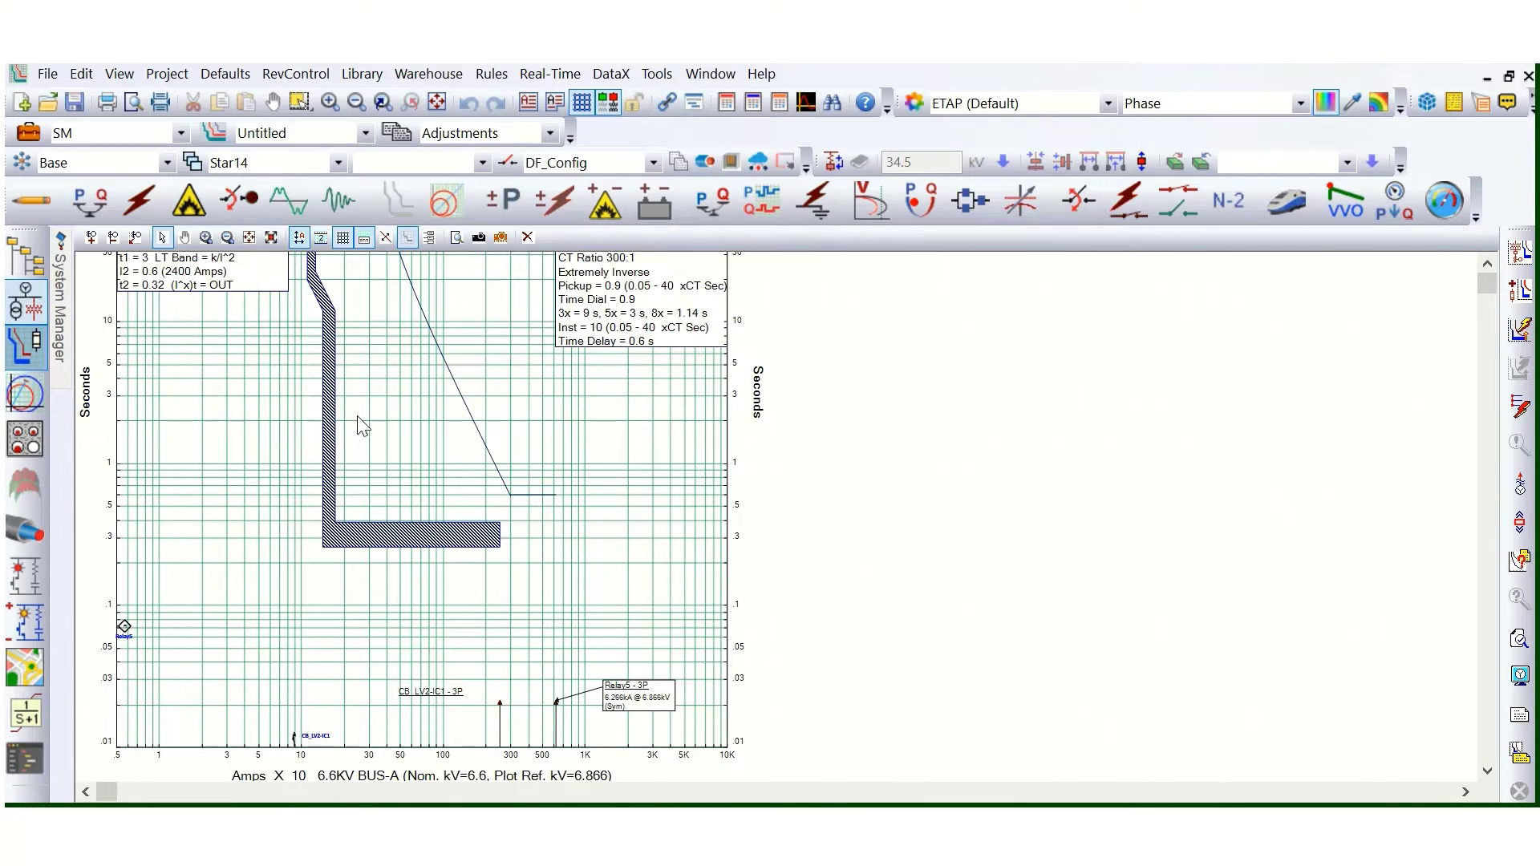
Zoom around the Star14 plot to inspect the Relay5 and CB_LV2-IC1 curves, then return to the one-line
{"action": "scroll", "coordinate": [783, 557], "scroll_direction": "down", "scroll_amount": 4}
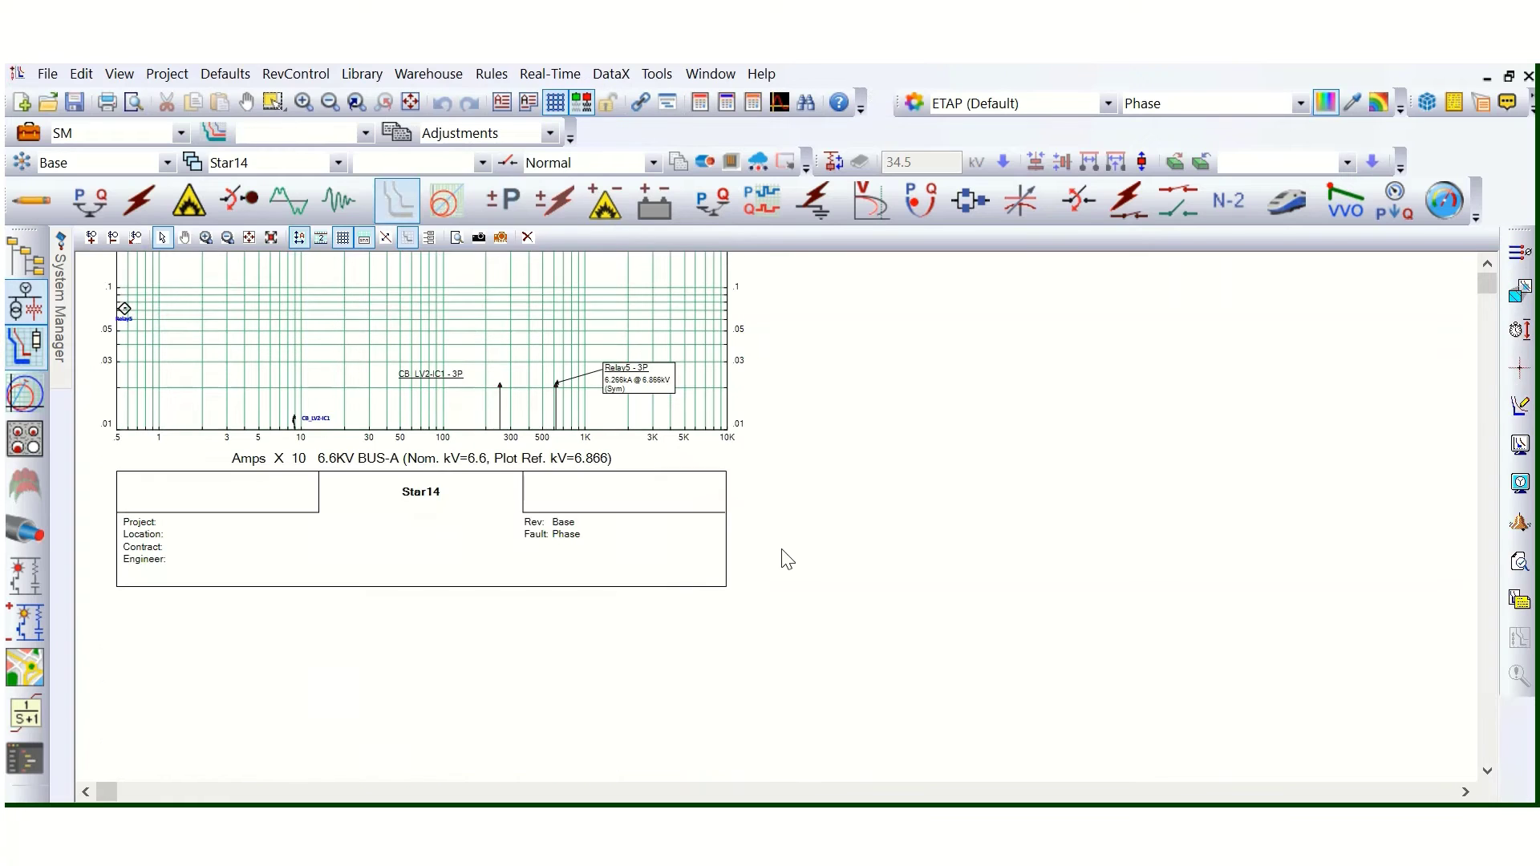
{"action": "scroll", "coordinate": [705, 585], "scroll_direction": "up", "scroll_amount": 1}
{"action": "scroll", "coordinate": [704, 573], "scroll_direction": "up", "scroll_amount": 3}
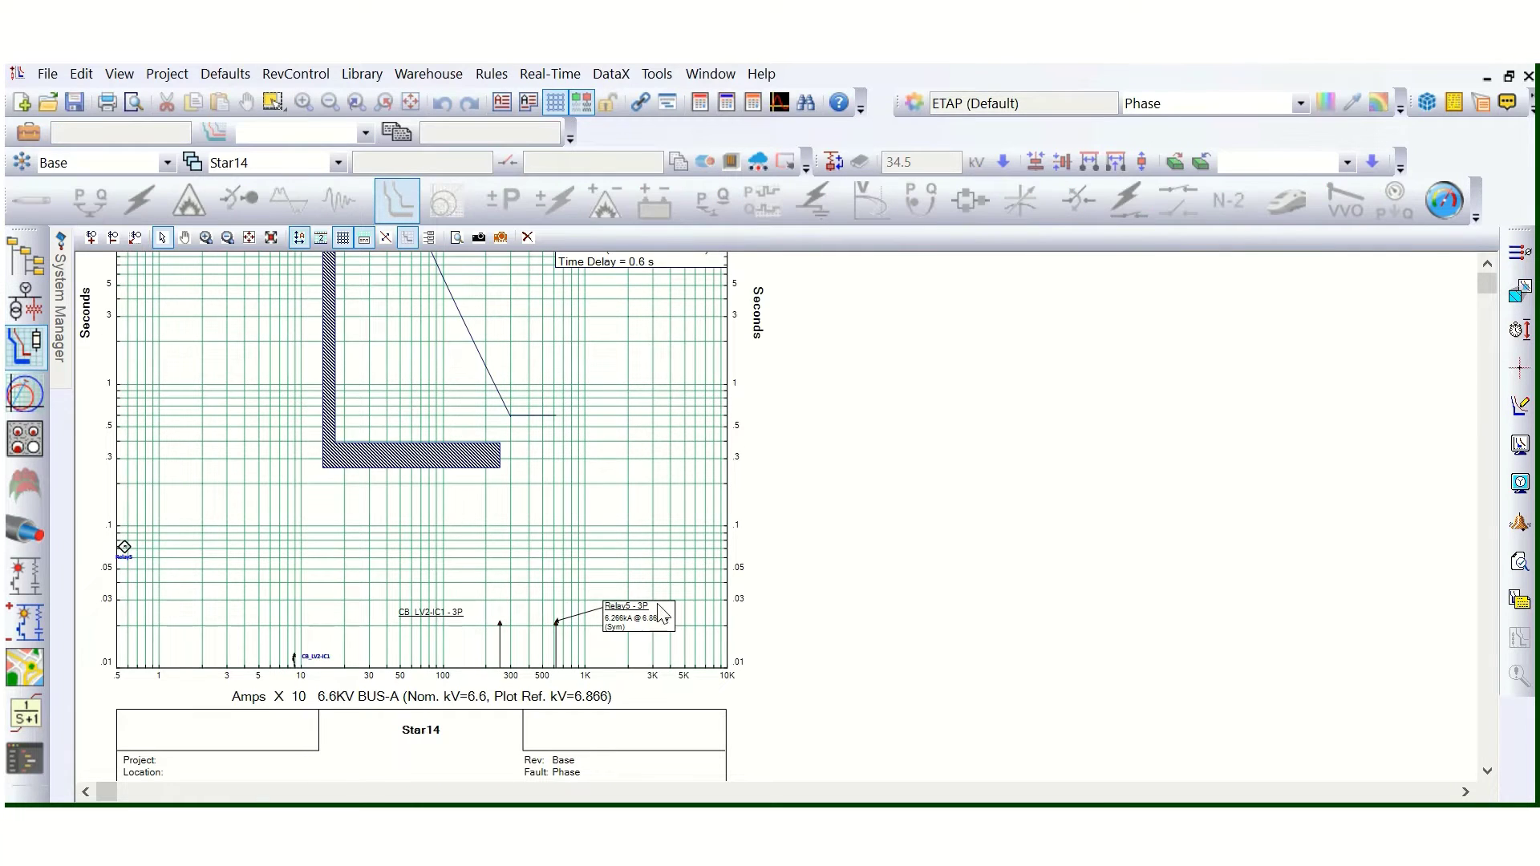
{"action": "scroll", "coordinate": [628, 638], "scroll_direction": "up", "scroll_amount": 2}
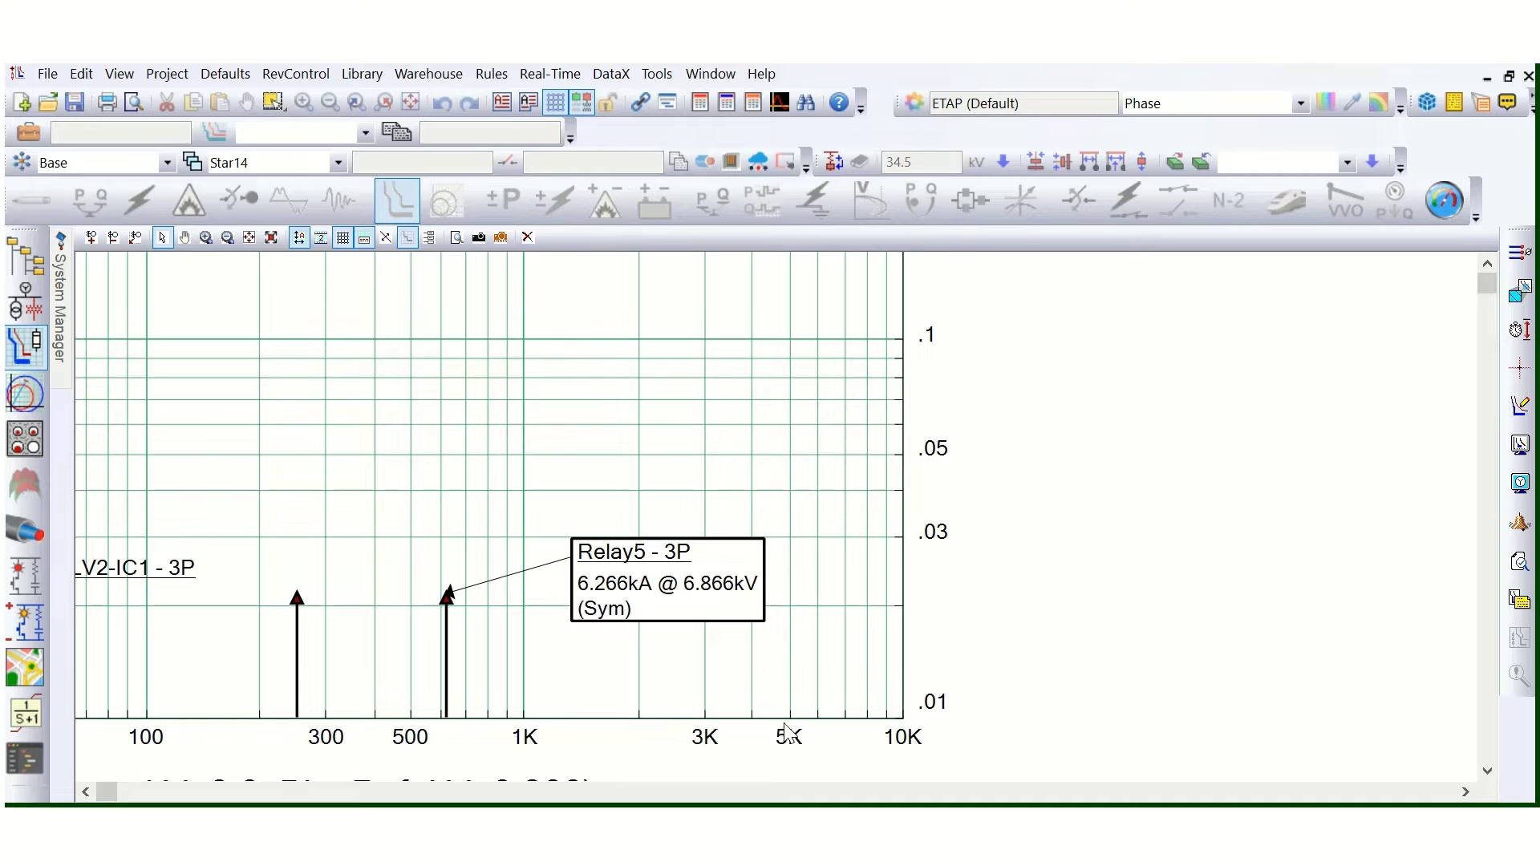
{"action": "scroll", "coordinate": [790, 719], "scroll_direction": "down", "scroll_amount": 2}
{"action": "scroll", "coordinate": [785, 714], "scroll_direction": "down", "scroll_amount": 2}
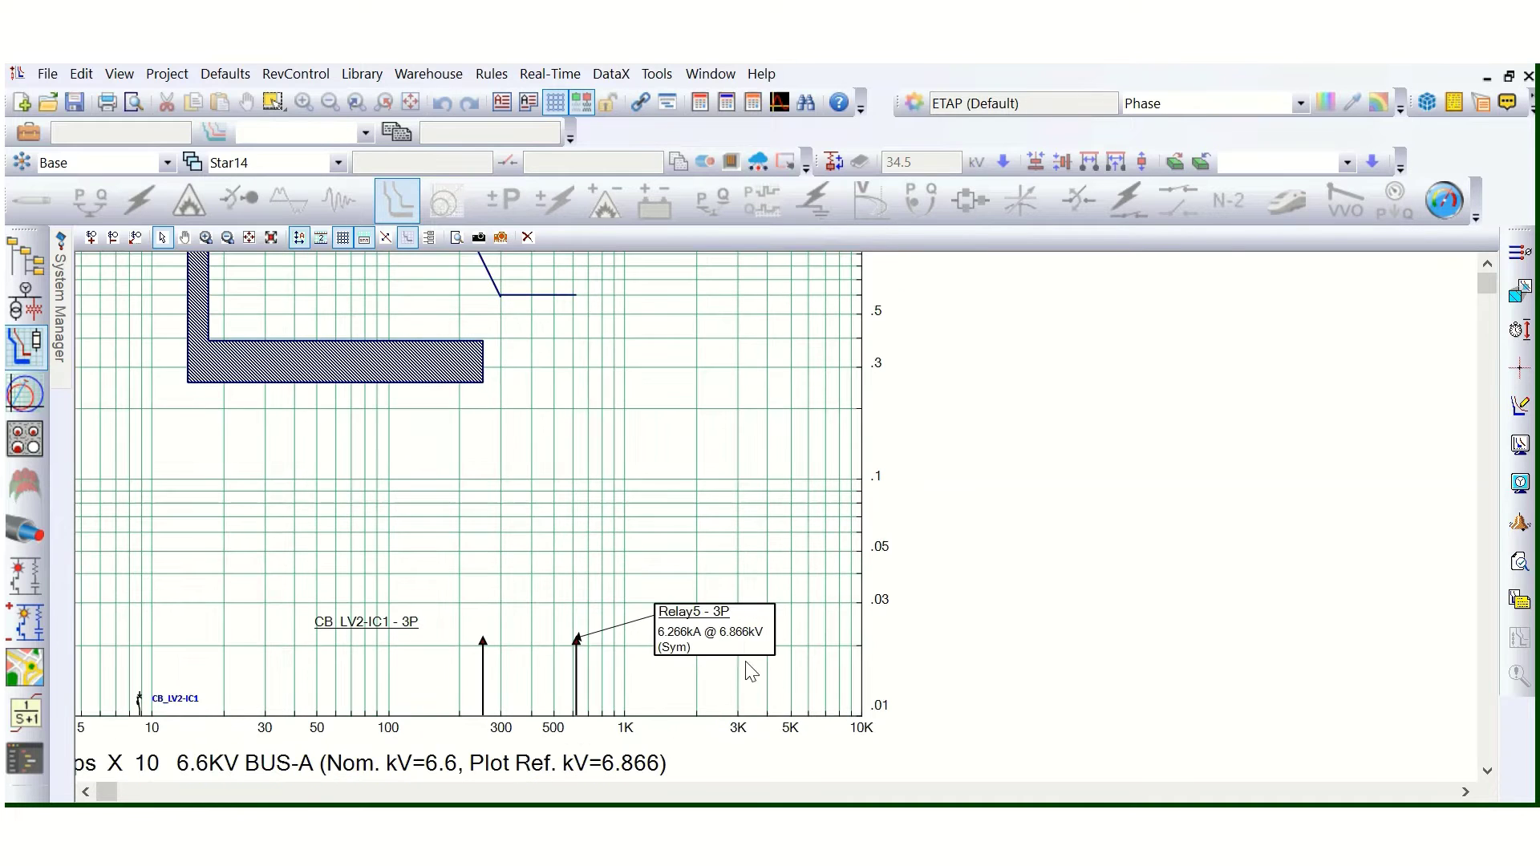
{"action": "left_click", "coordinate": [704, 642]}
{"action": "scroll", "coordinate": [615, 604], "scroll_direction": "up", "scroll_amount": 1}
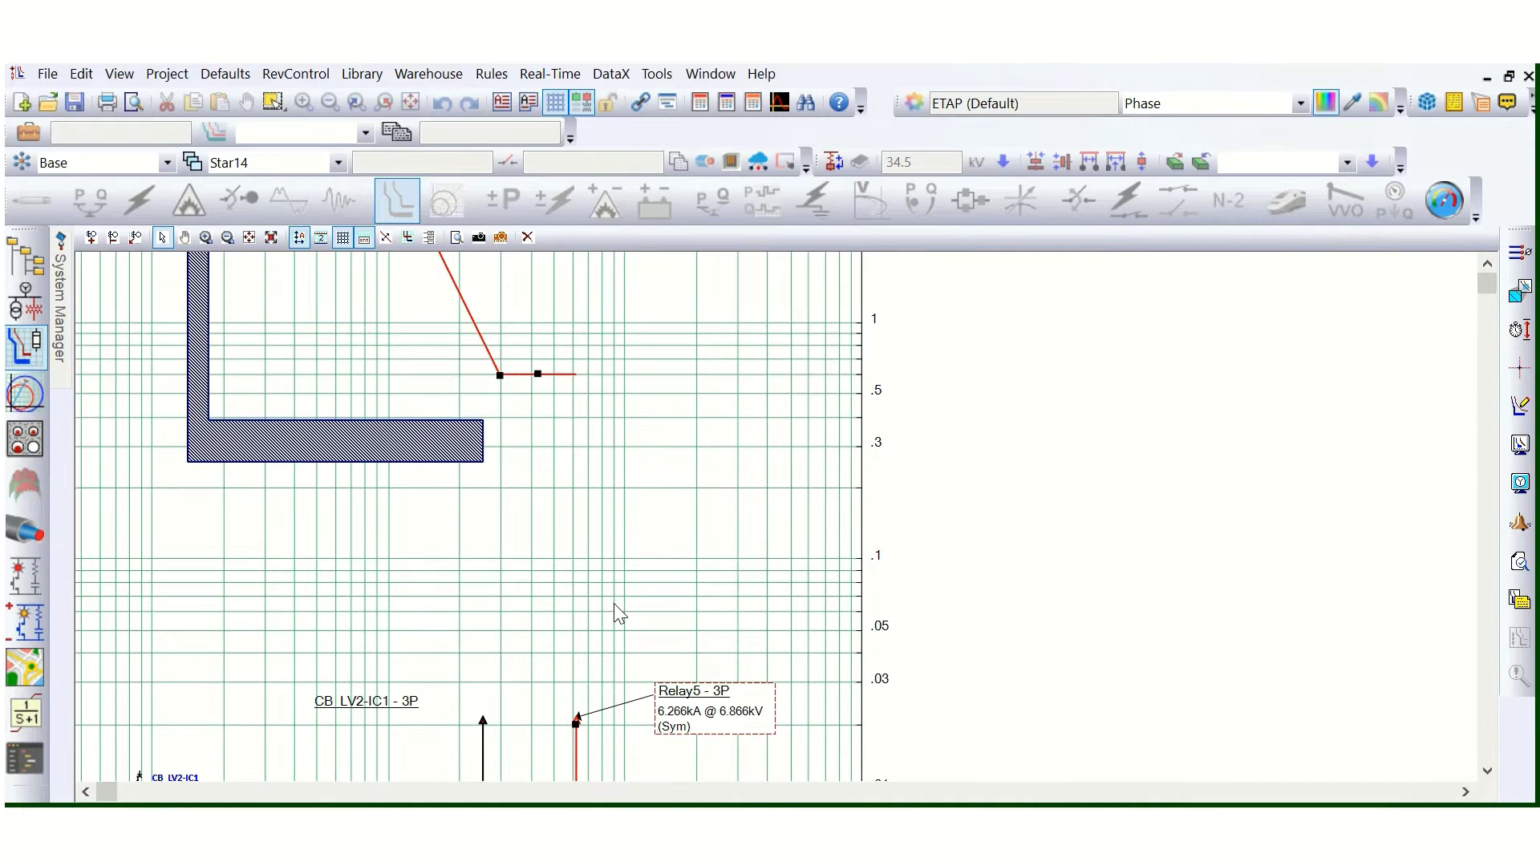
{"action": "scroll", "coordinate": [842, 714], "scroll_direction": "down", "scroll_amount": 1}
{"action": "scroll", "coordinate": [847, 727], "scroll_direction": "down", "scroll_amount": 1}
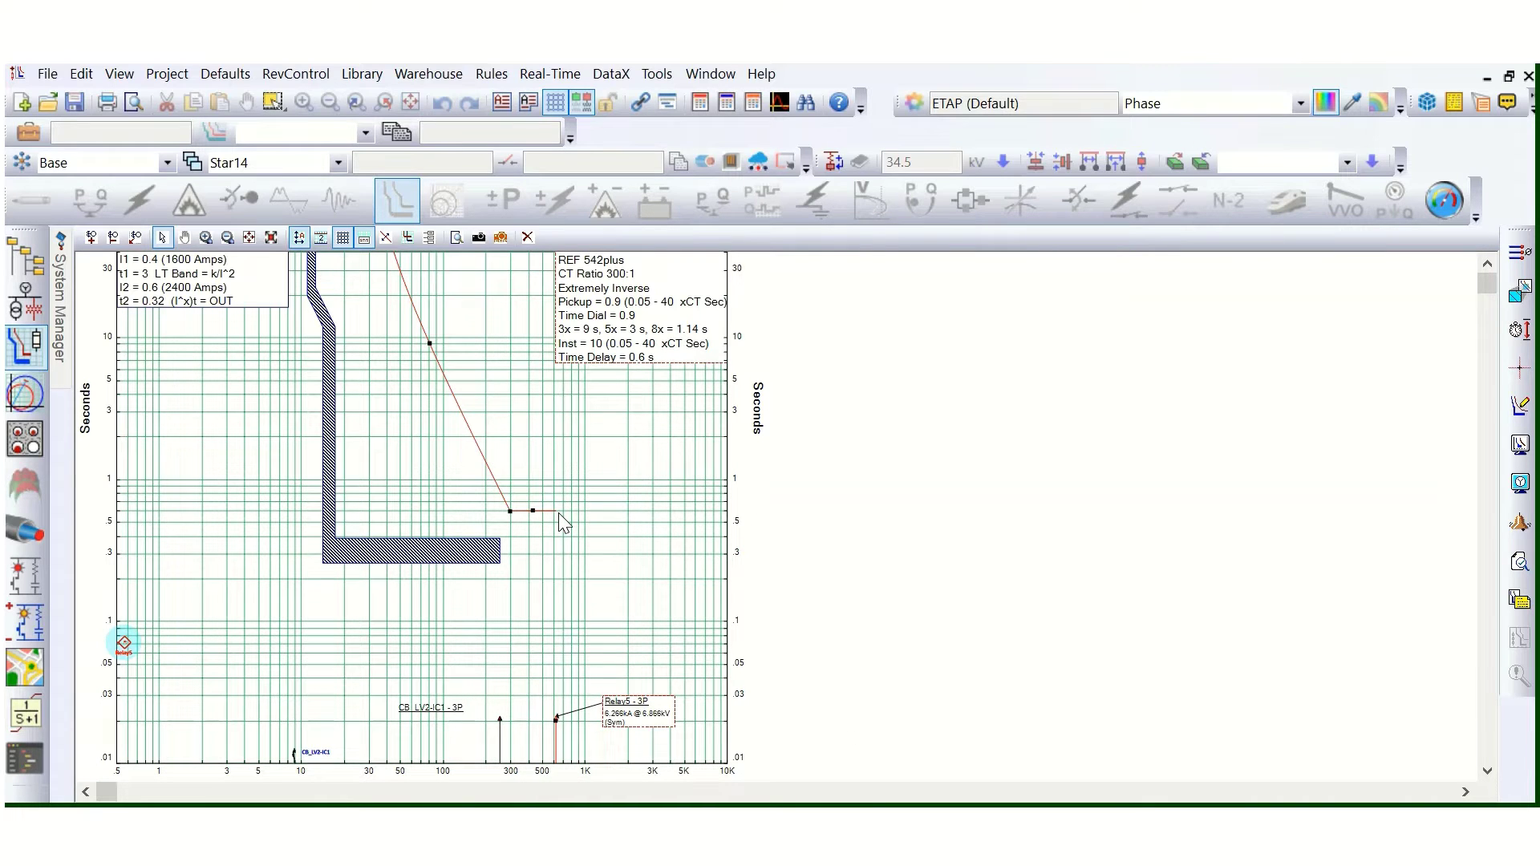
{"action": "scroll", "coordinate": [571, 529], "scroll_direction": "up", "scroll_amount": 2}
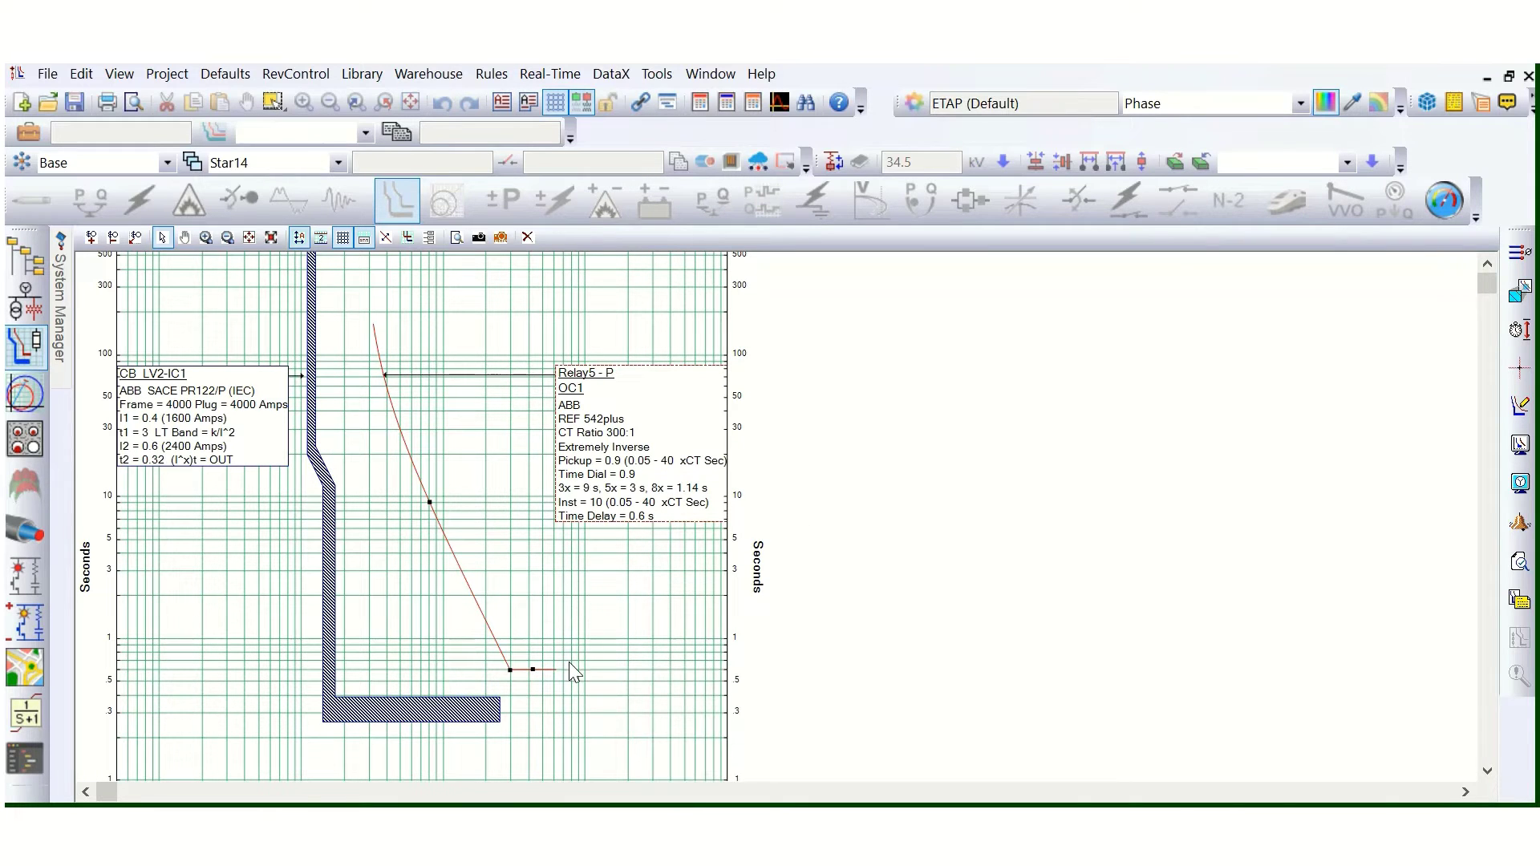
{"action": "scroll", "coordinate": [788, 620], "scroll_direction": "down", "scroll_amount": 1}
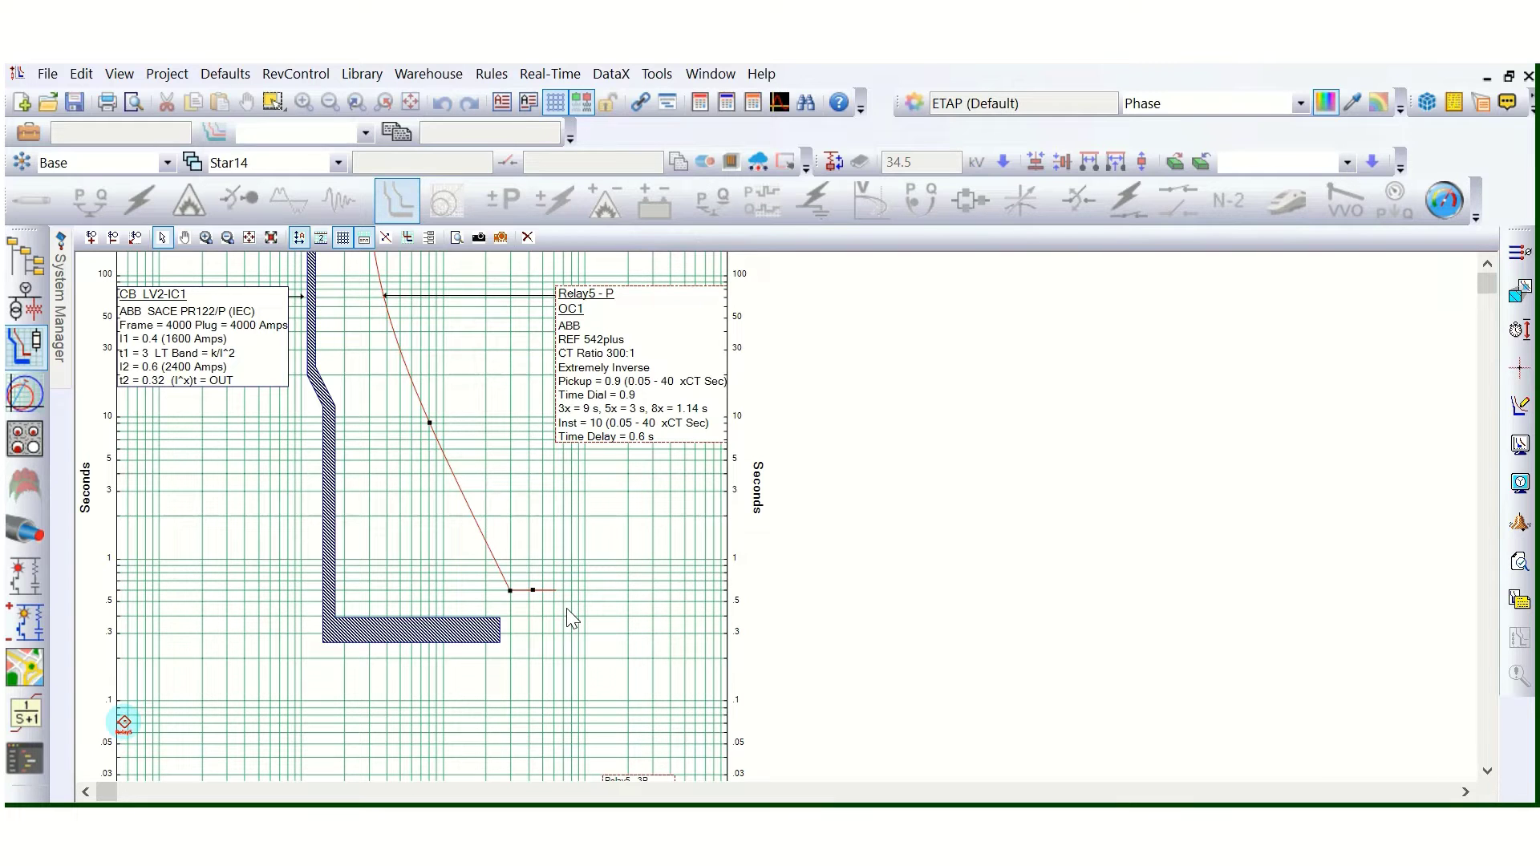
{"action": "scroll", "coordinate": [566, 610], "scroll_direction": "down", "scroll_amount": 2}
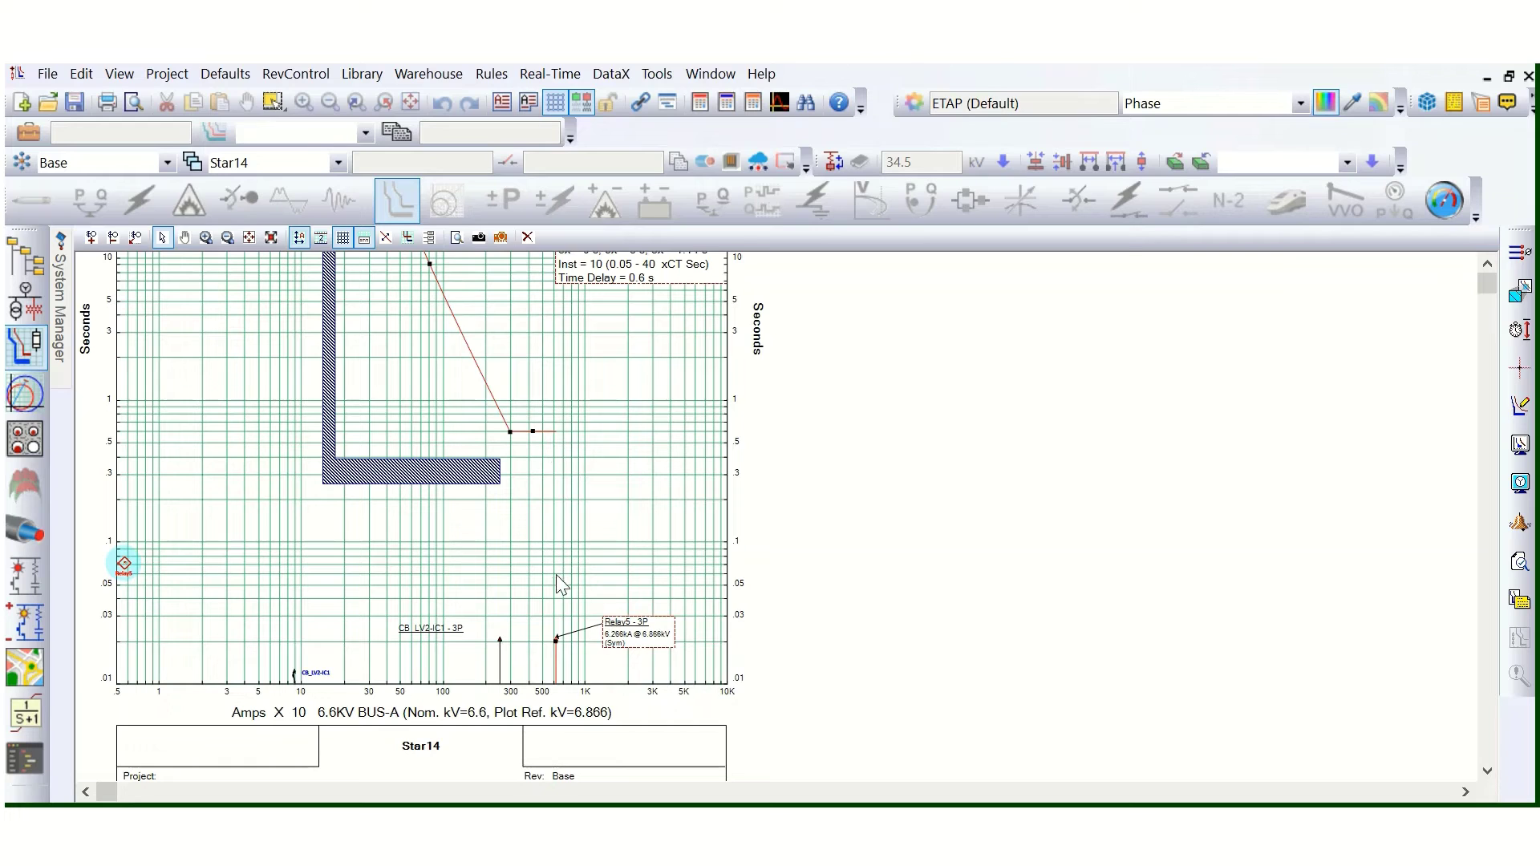
{"action": "mouse_move", "coordinate": [556, 431]}
{"action": "mouse_move", "coordinate": [552, 442]}
{"action": "scroll", "coordinate": [552, 463], "scroll_direction": "up", "scroll_amount": 3}
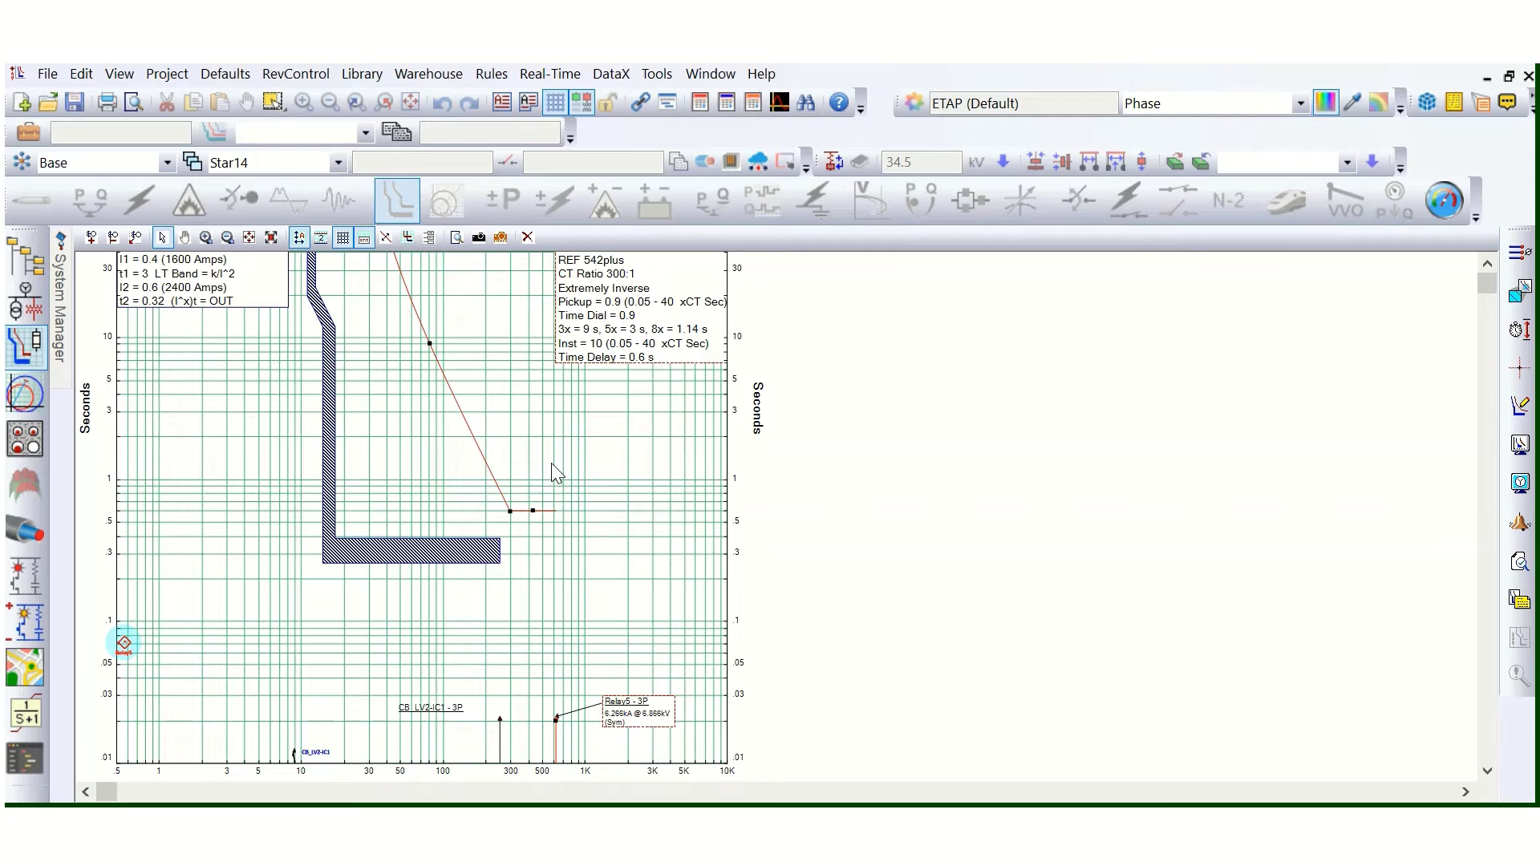
{"action": "scroll", "coordinate": [551, 463], "scroll_direction": "up", "scroll_amount": 2}
{"action": "scroll", "coordinate": [552, 473], "scroll_direction": "up", "scroll_amount": 2}
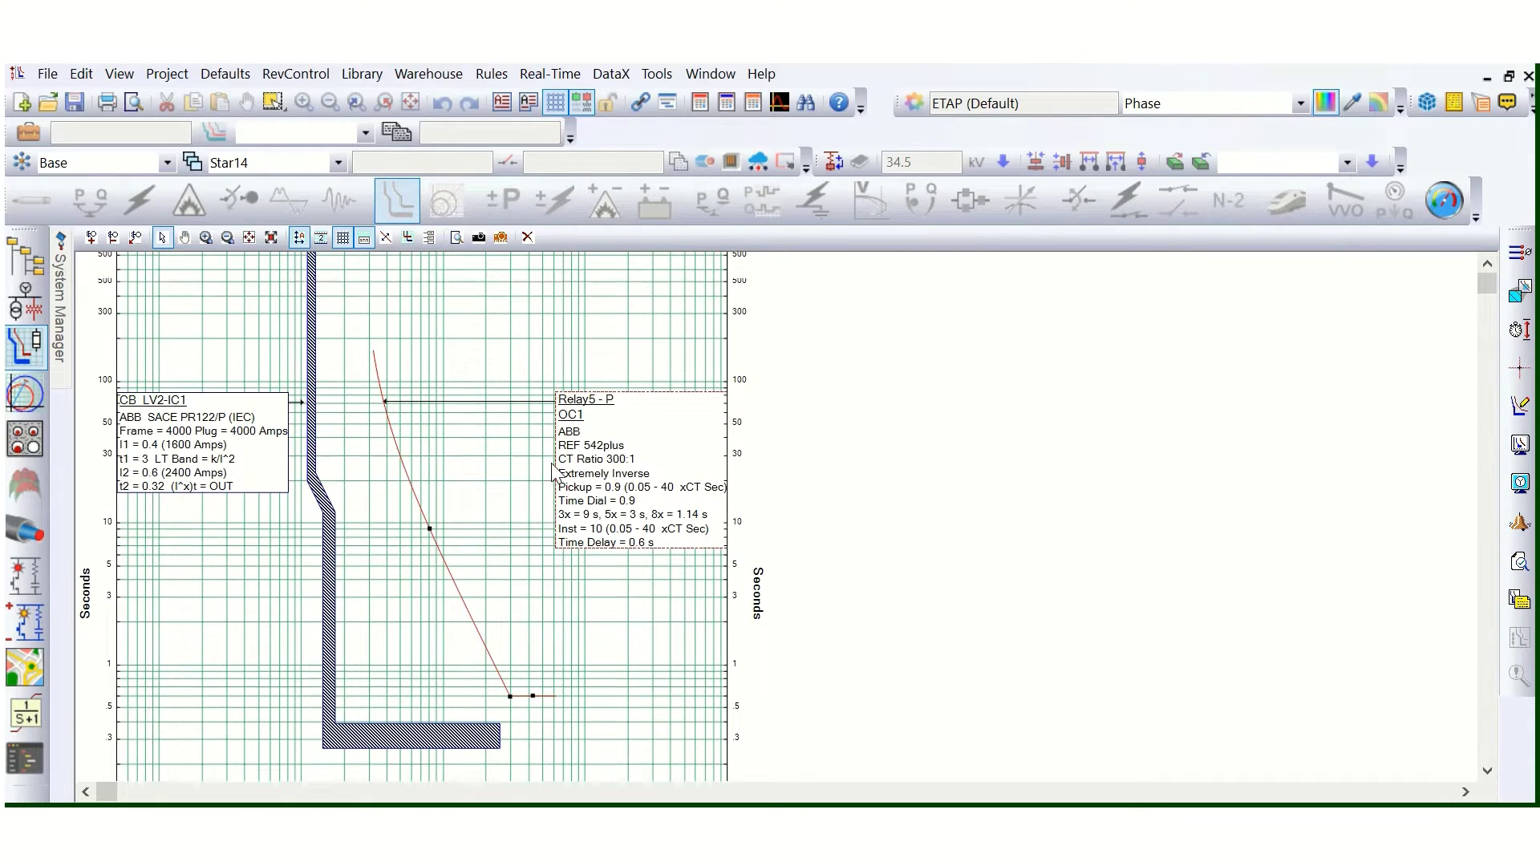
{"action": "scroll", "coordinate": [443, 395], "scroll_direction": "down", "scroll_amount": 2}
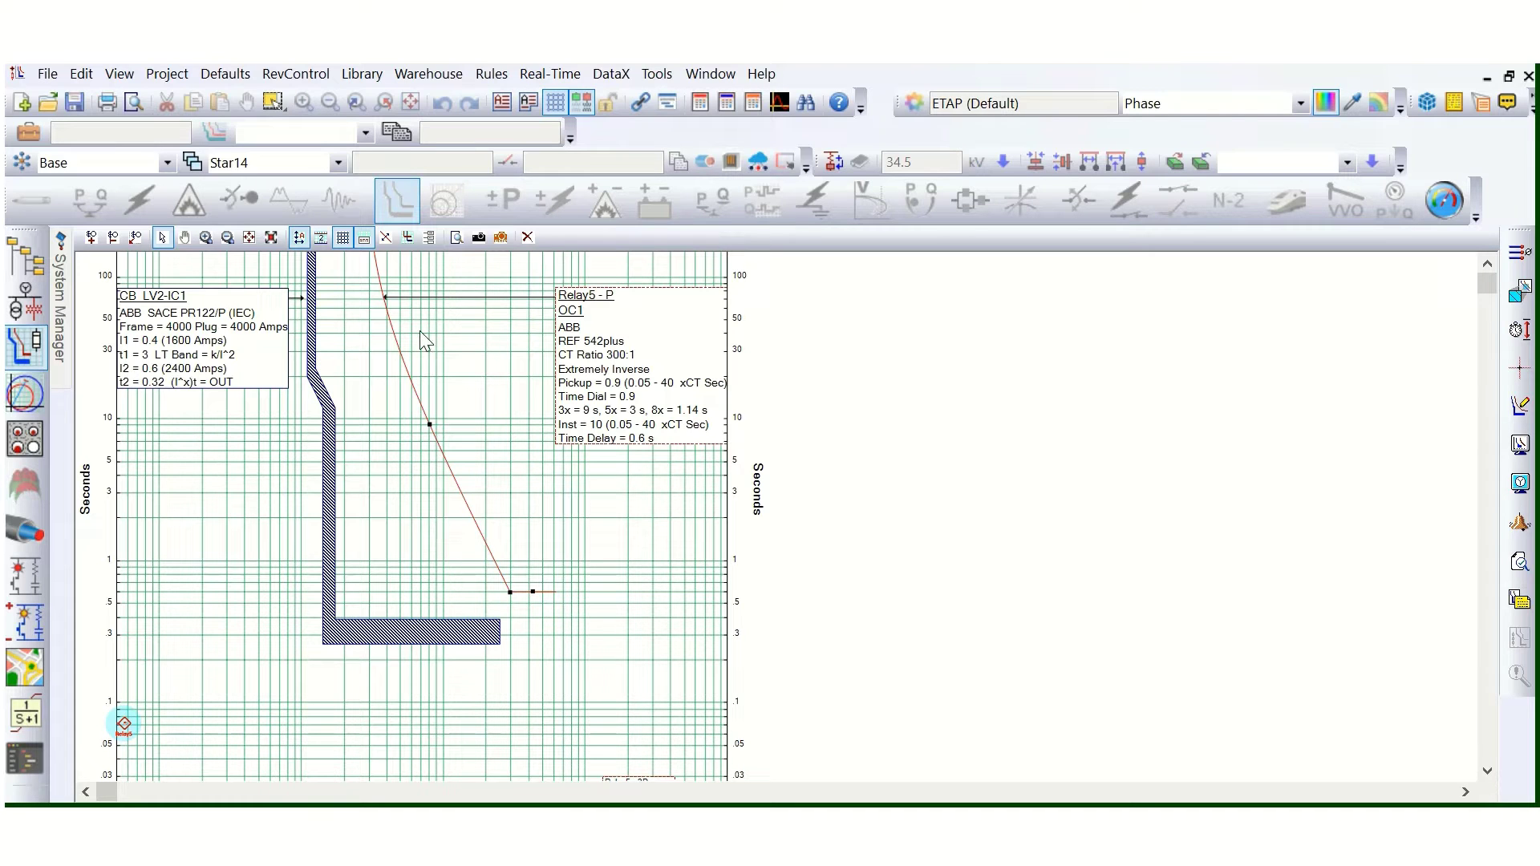
{"action": "scroll", "coordinate": [442, 373], "scroll_direction": "up", "scroll_amount": 4}
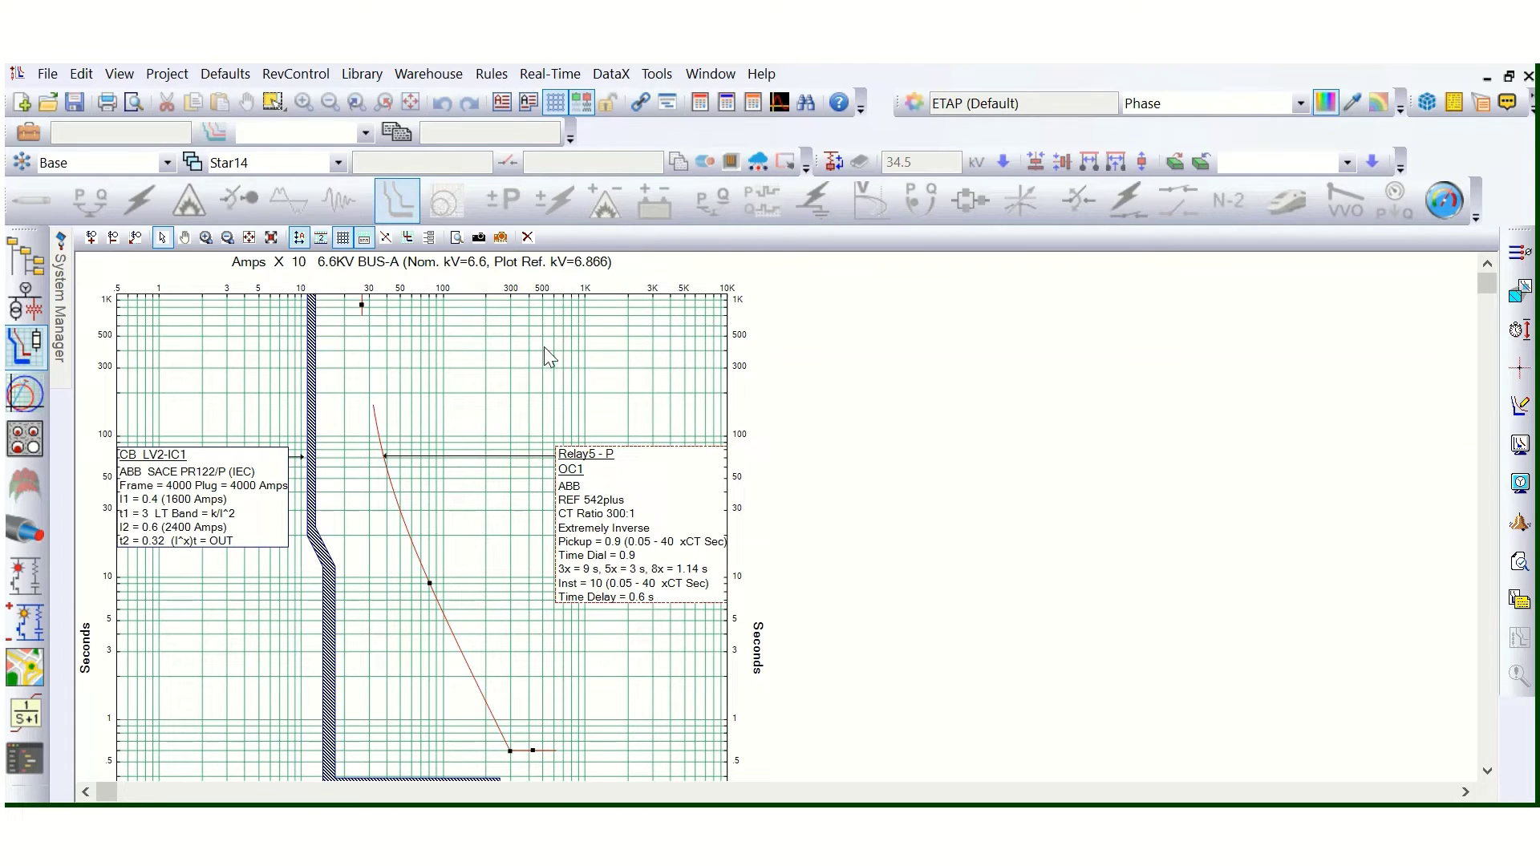
{"action": "scroll", "coordinate": [550, 306], "scroll_direction": "down", "scroll_amount": 1}
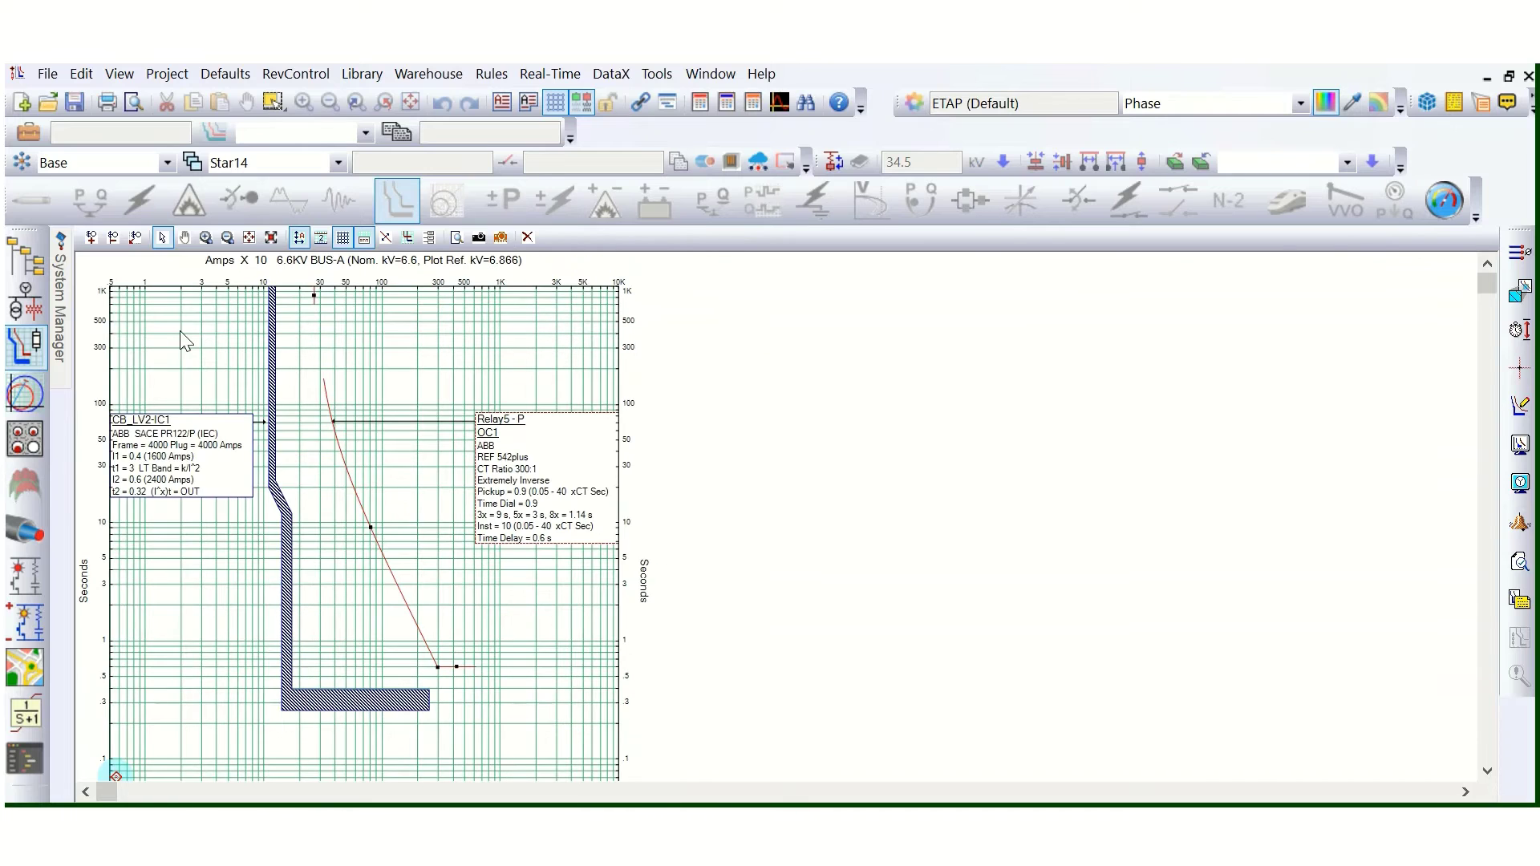
{"action": "left_click", "coordinate": [26, 305]}
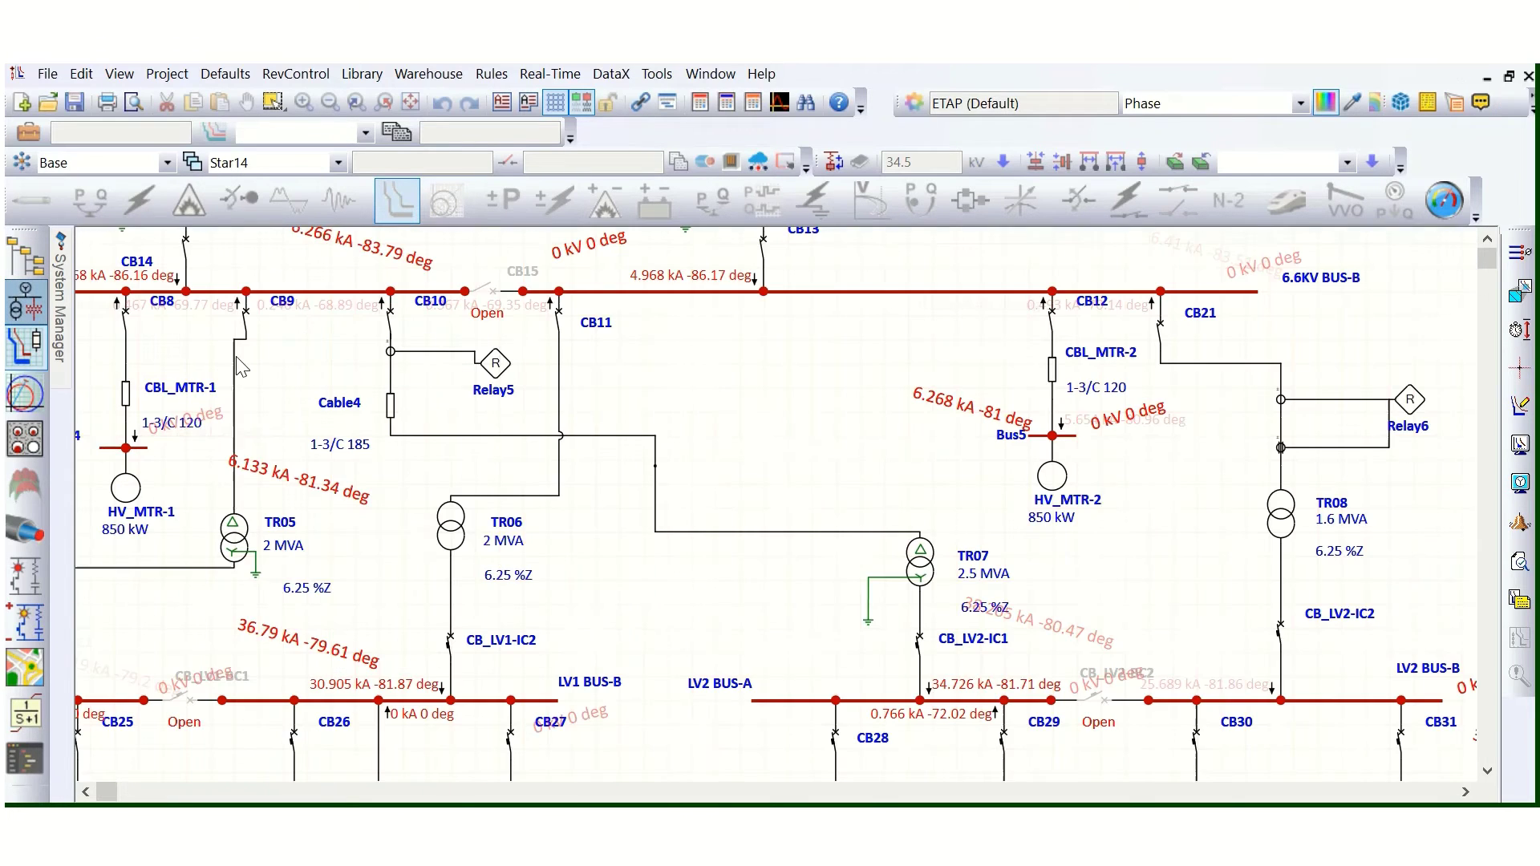
In Star mode, select Min. short-circuit current on the study case's Standard tab
{"action": "left_click", "coordinate": [401, 204]}
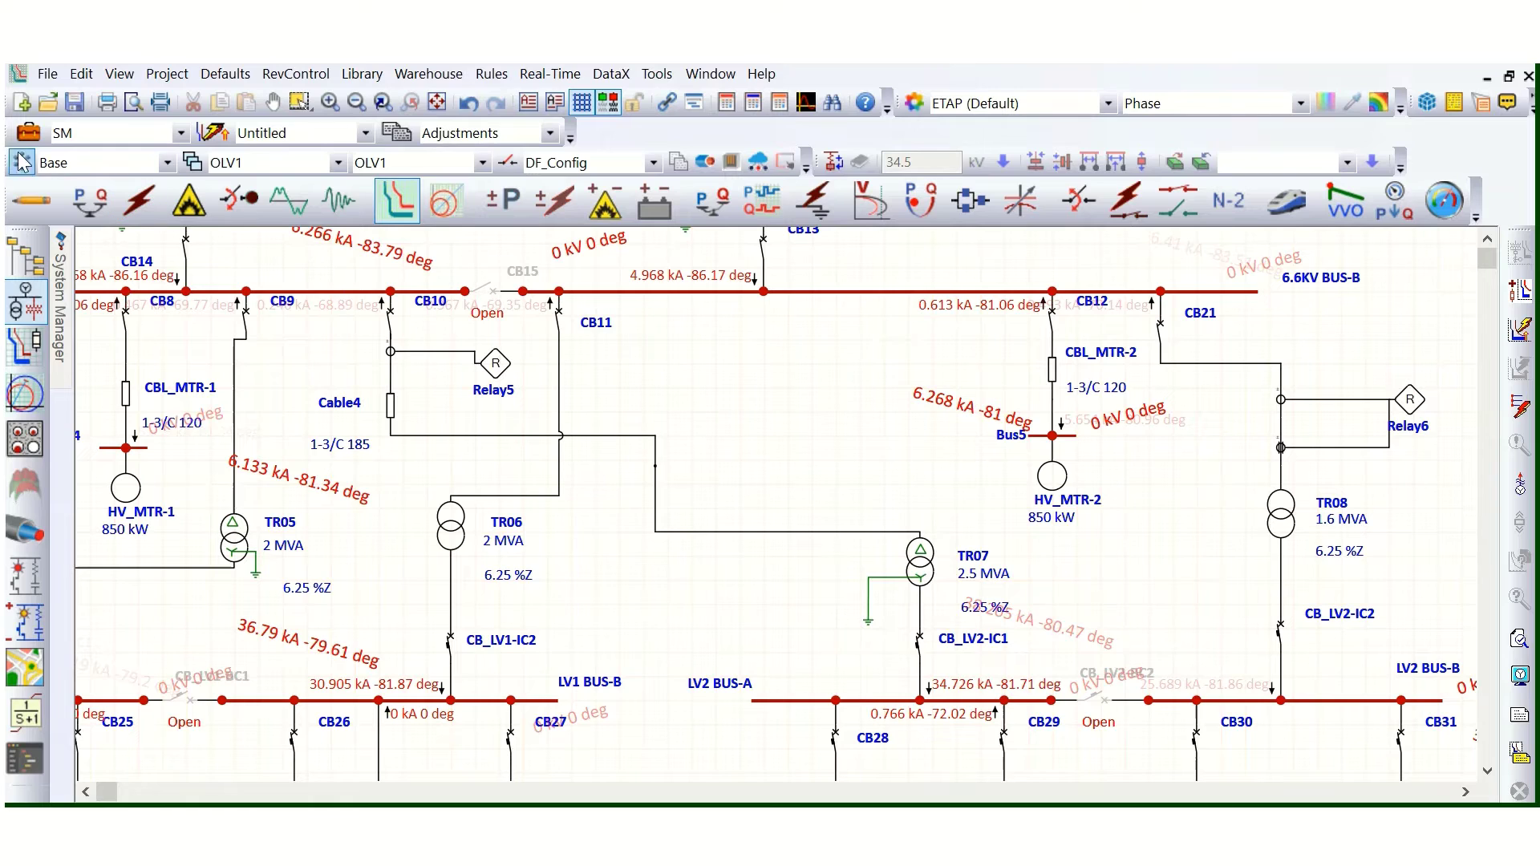
{"action": "left_click", "coordinate": [28, 133]}
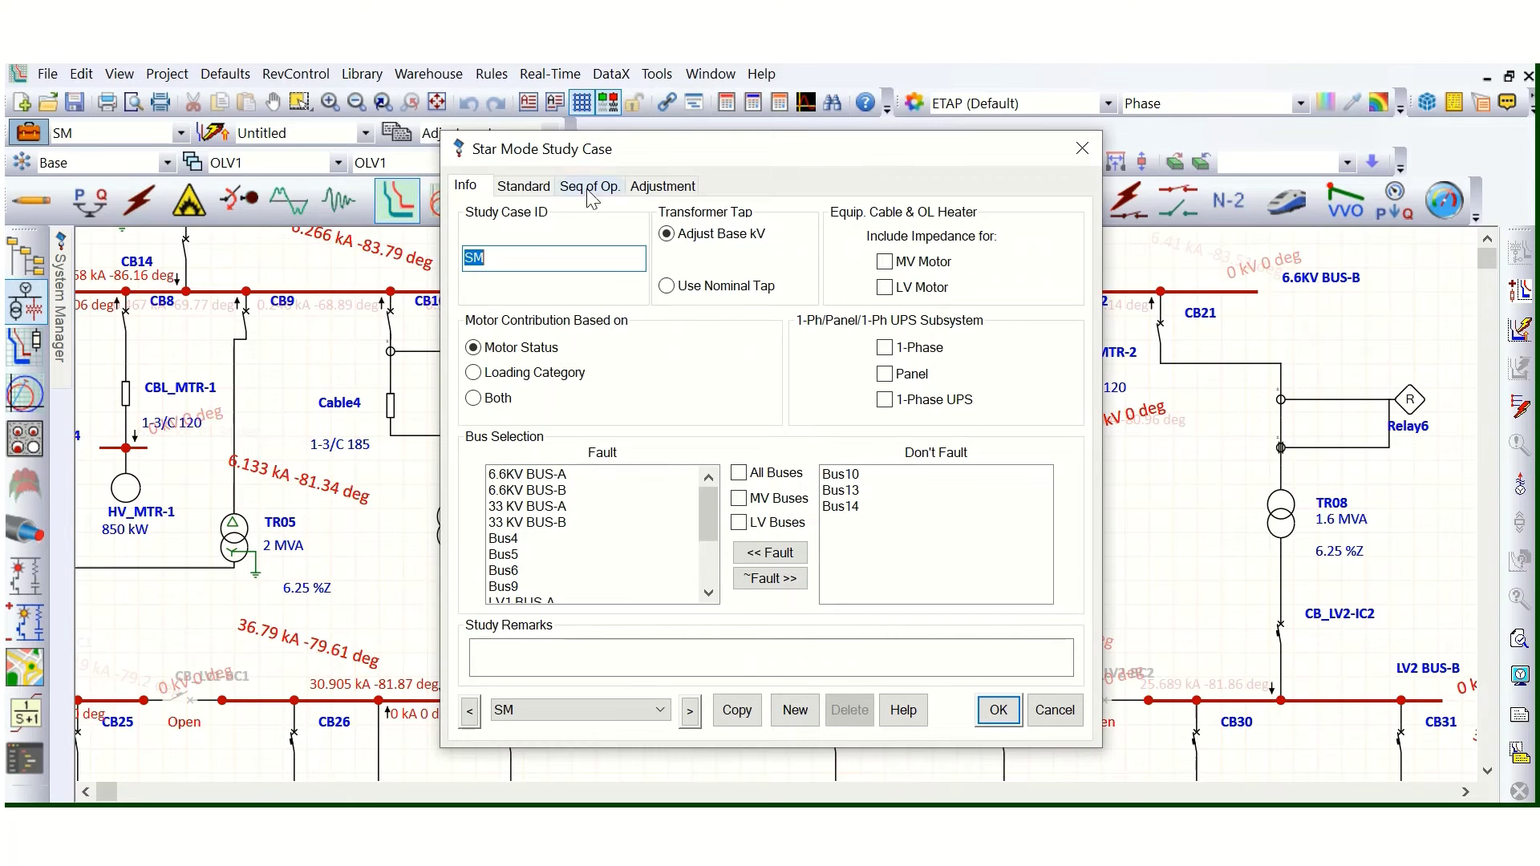
{"action": "left_click", "coordinate": [526, 187]}
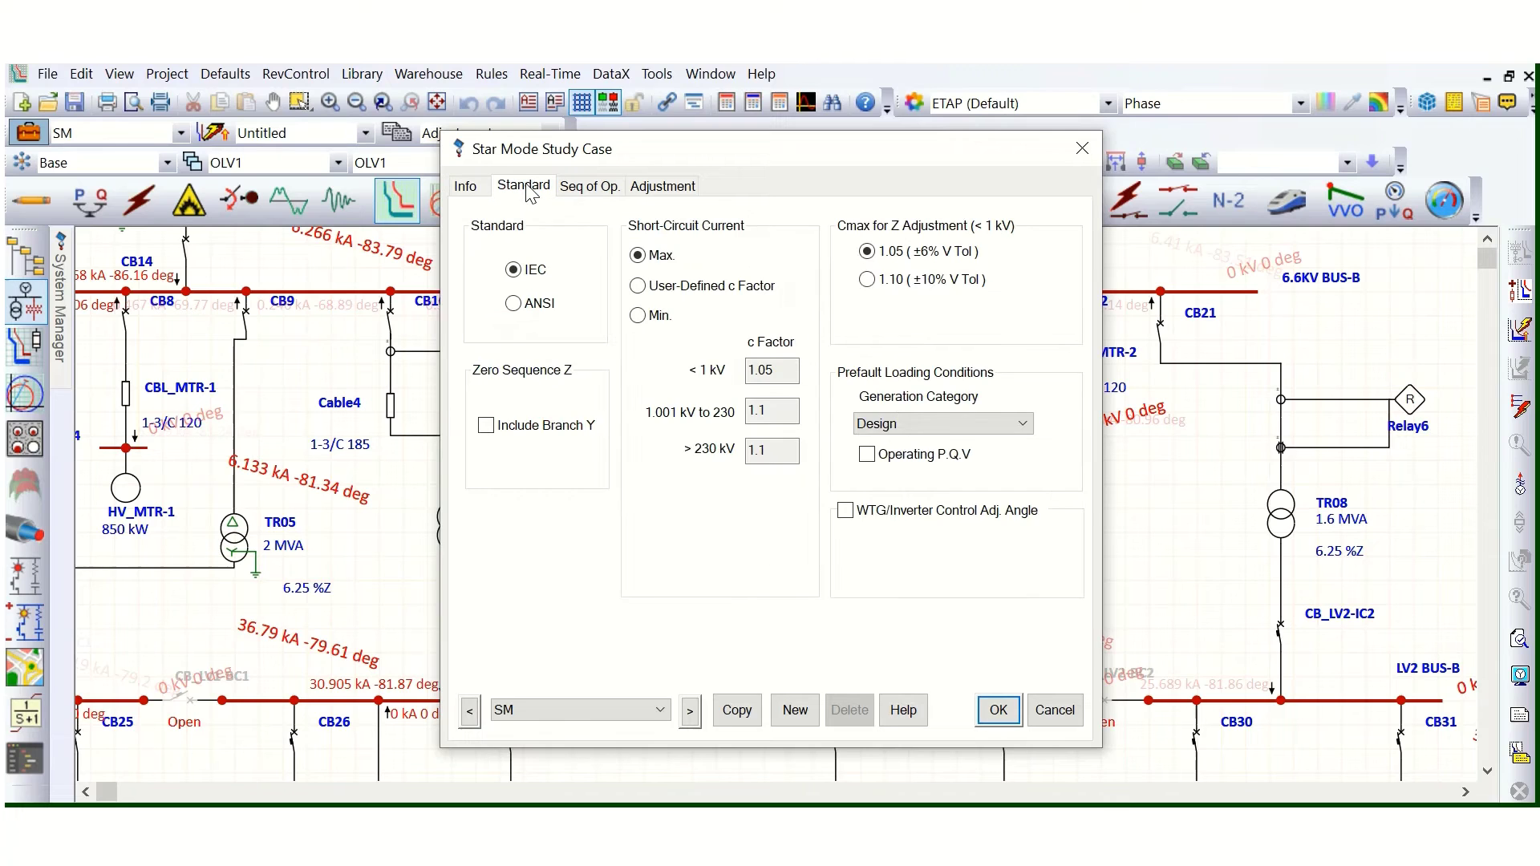
{"action": "left_click", "coordinate": [639, 316]}
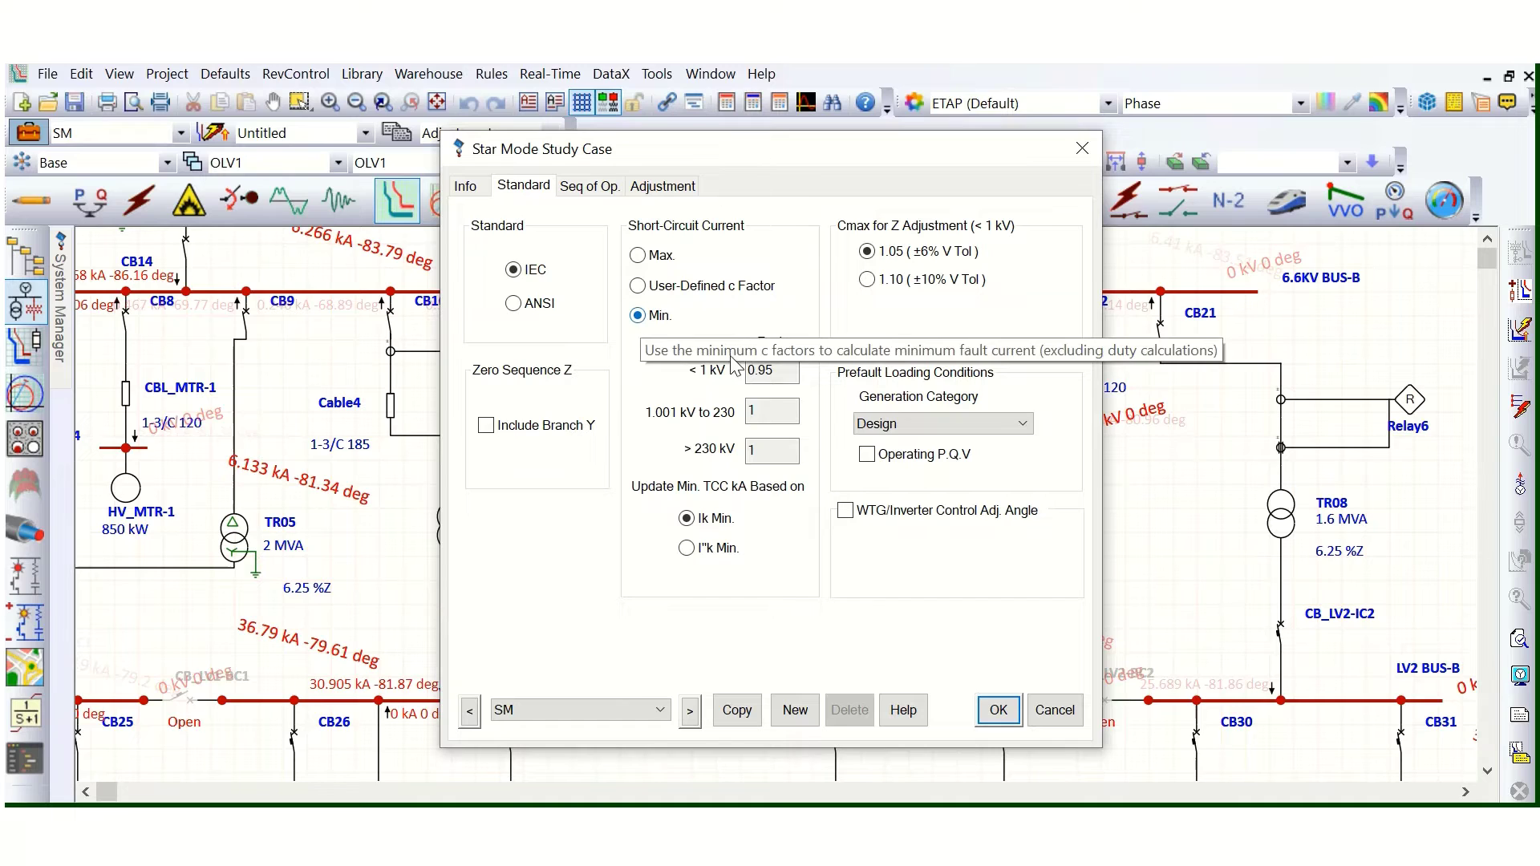
Confirm c factors 0.95, 1 and 1 with minimum current kept, and apply the study case
{"action": "left_click", "coordinate": [637, 256]}
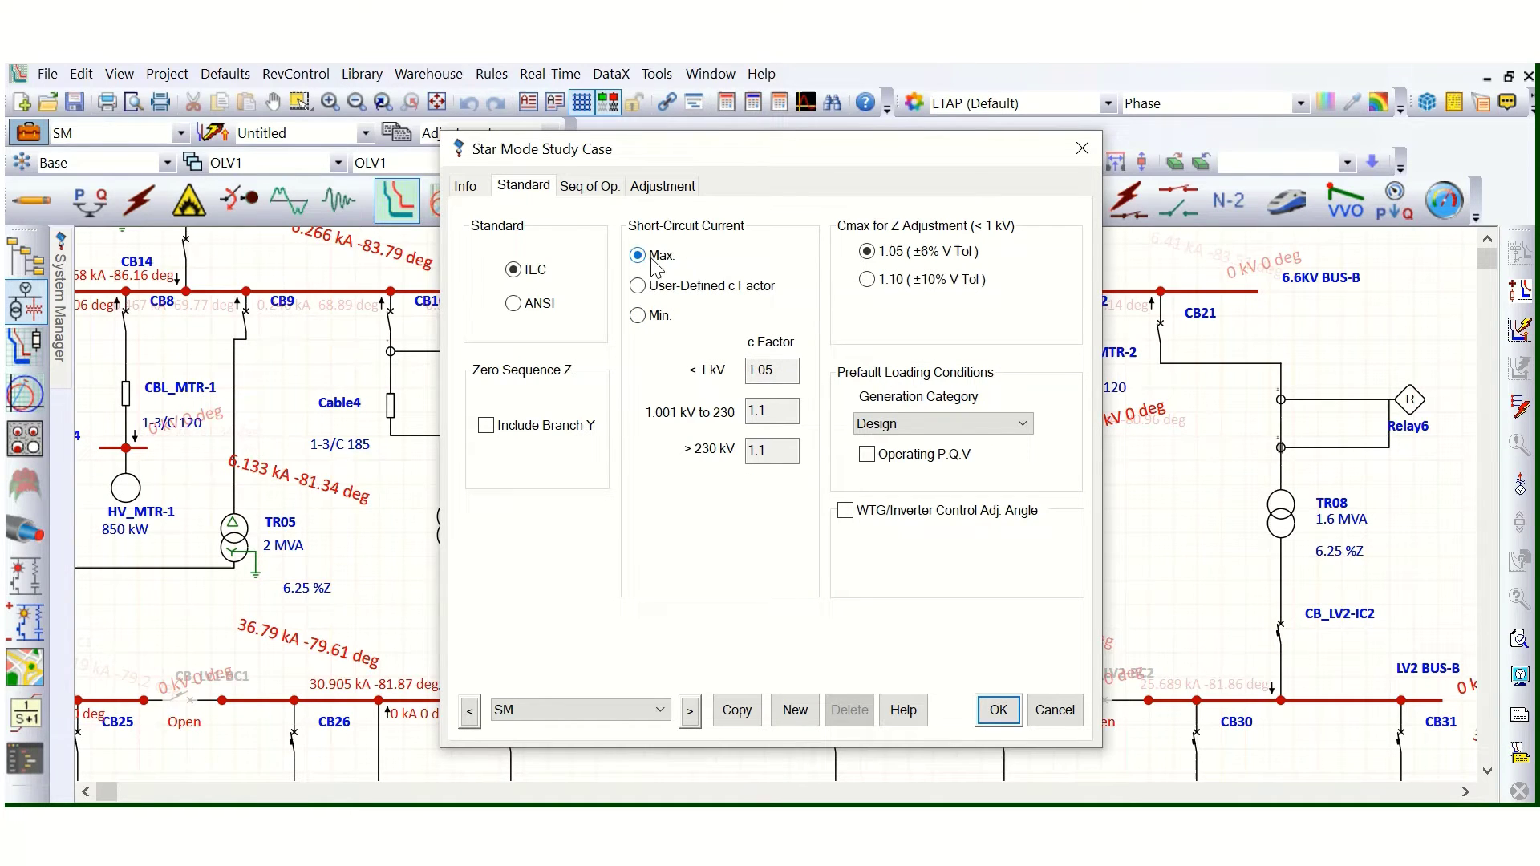
{"action": "left_click_drag", "start_coordinate": [792, 370], "coordinate": [744, 410]}
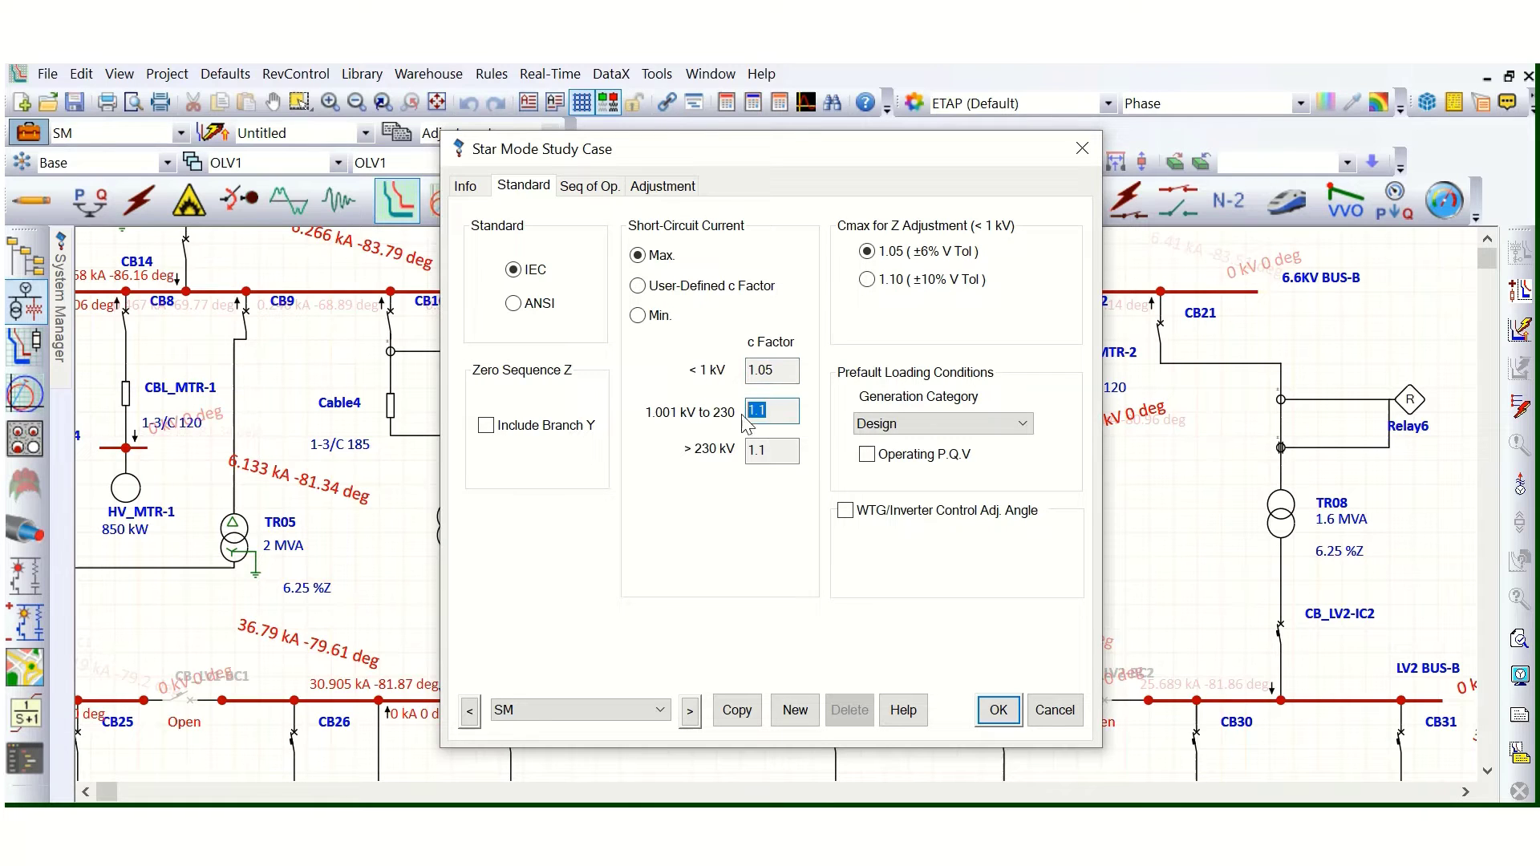
{"action": "left_click", "coordinate": [645, 317]}
{"action": "left_click", "coordinate": [777, 373]}
{"action": "left_click_drag", "start_coordinate": [777, 373], "coordinate": [742, 371]}
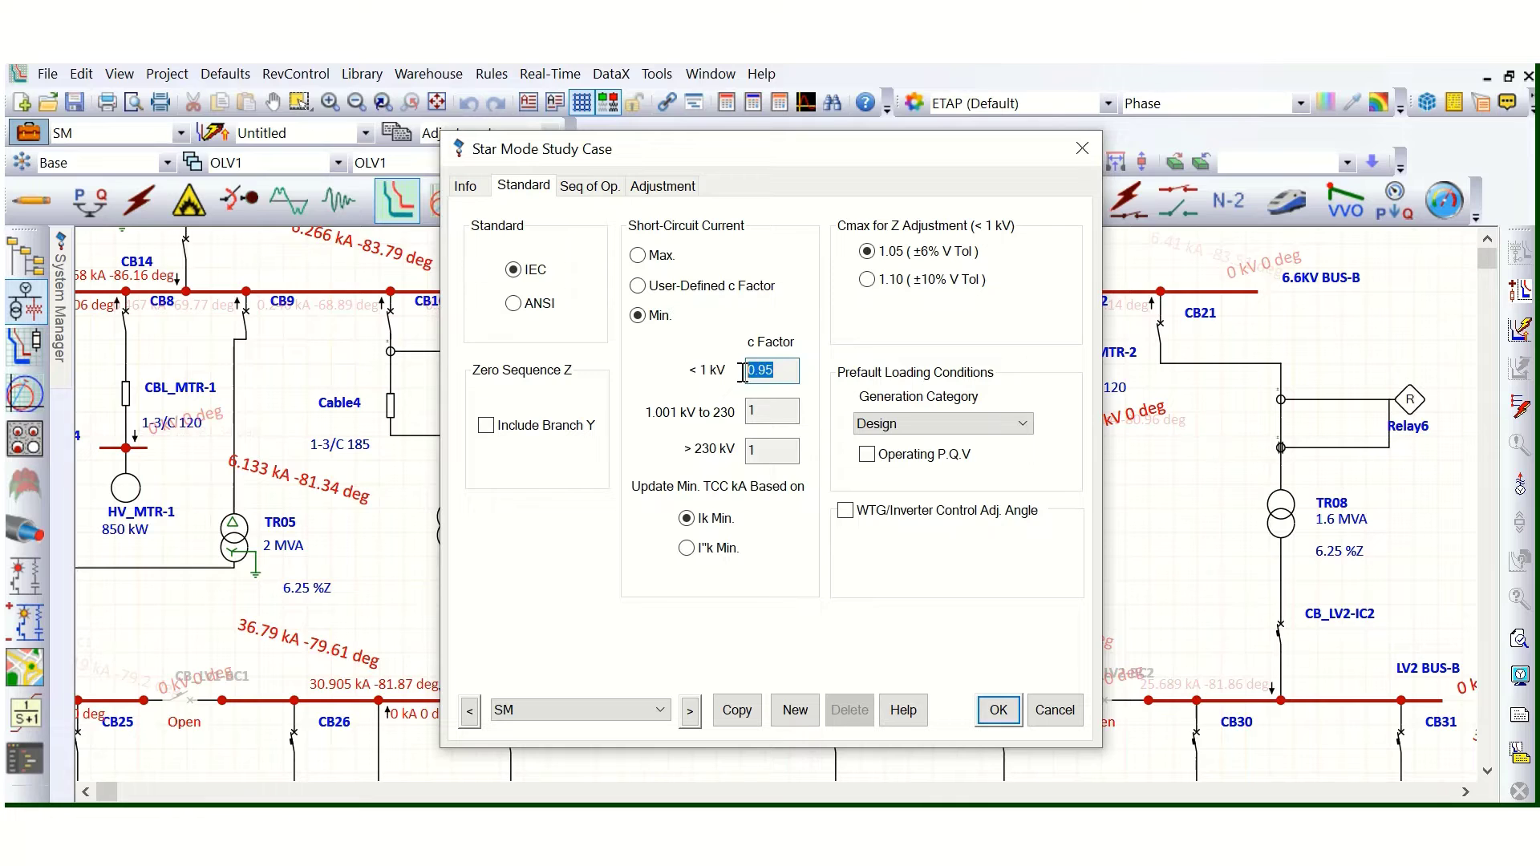
{"action": "left_click", "coordinate": [777, 410]}
{"action": "left_click", "coordinate": [766, 452]}
{"action": "double_click", "coordinate": [766, 453]}
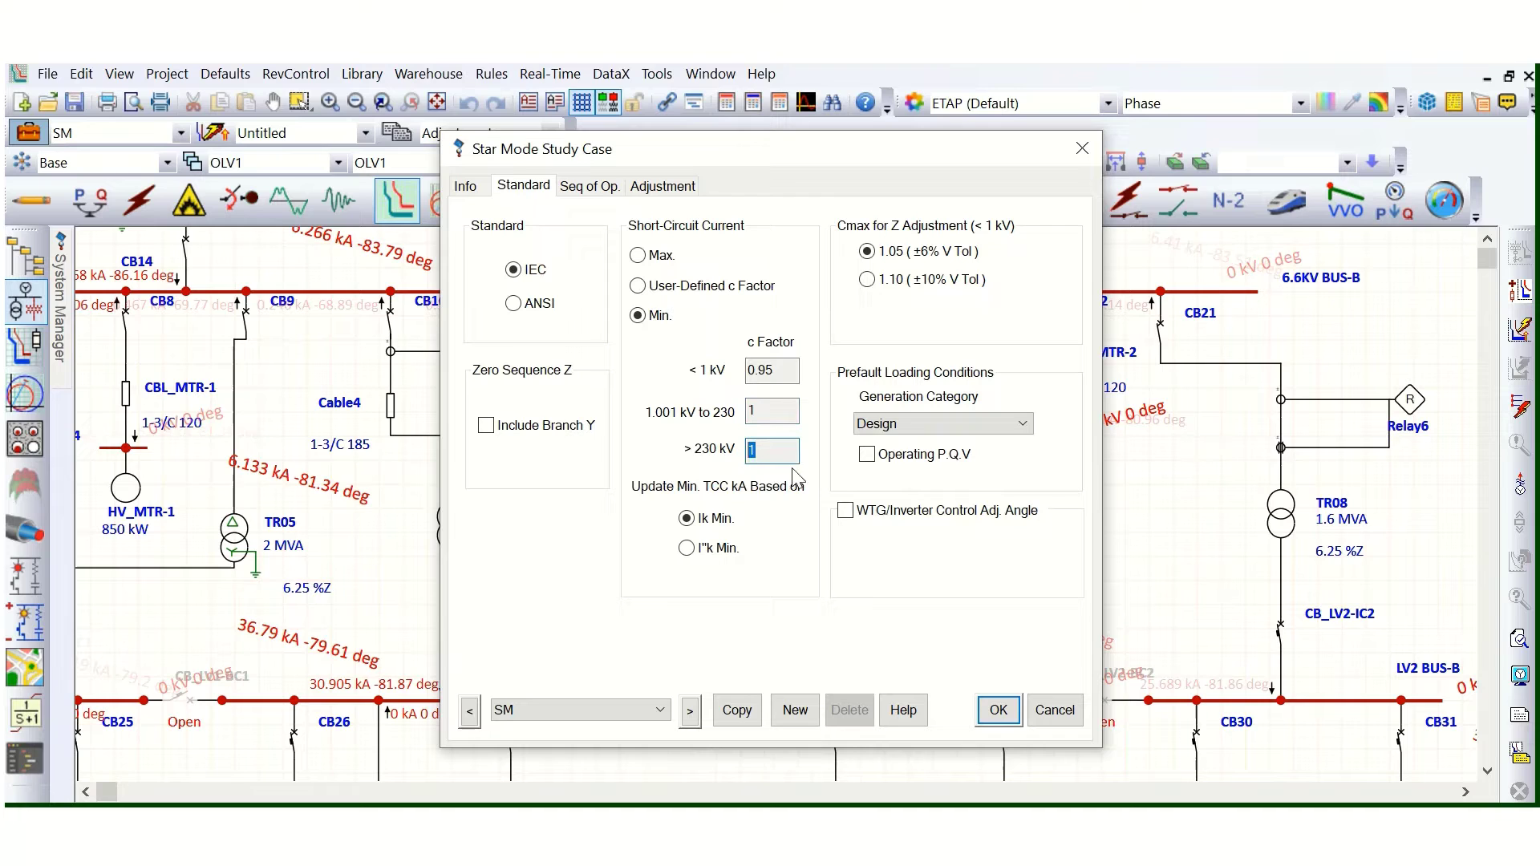
{"action": "left_click", "coordinate": [762, 416]}
{"action": "left_click", "coordinate": [638, 316]}
{"action": "left_click", "coordinate": [995, 716]}
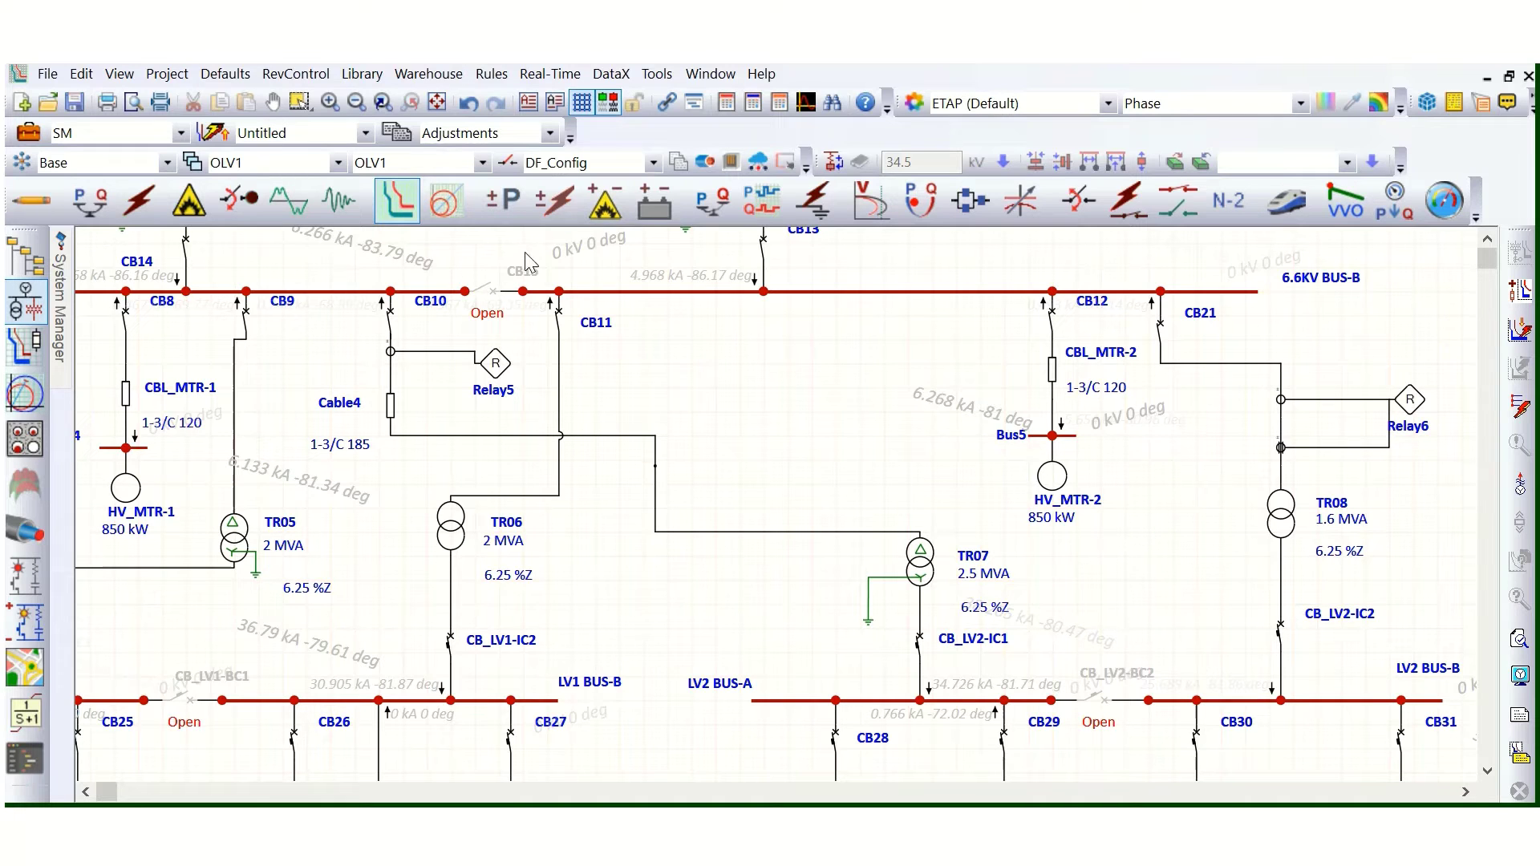
Run the minimum short-circuit update of the TCC minimum current values
{"action": "left_click", "coordinate": [1519, 333]}
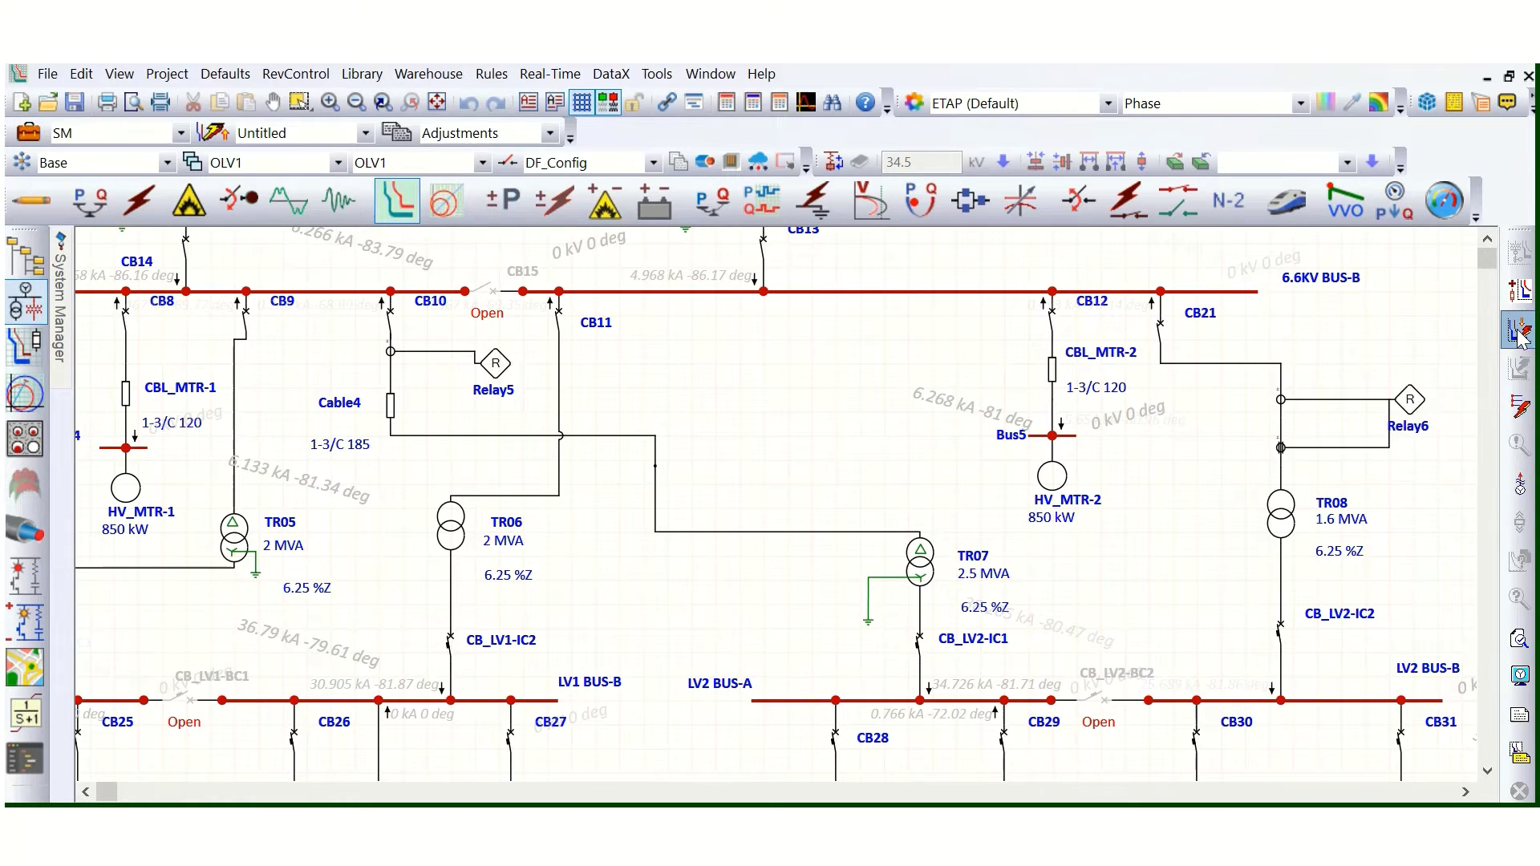